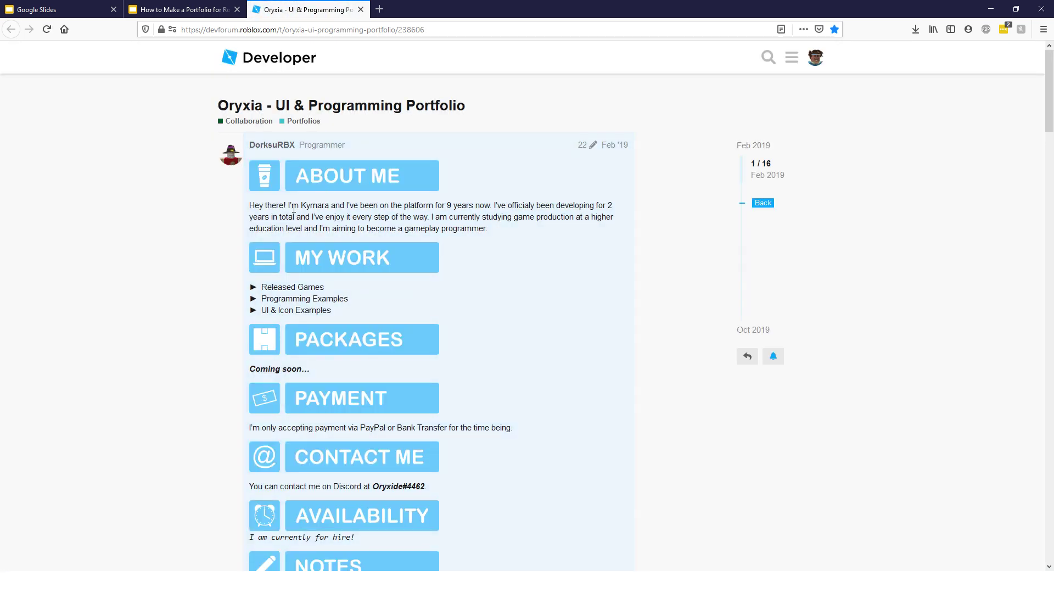
Read the About Me paragraph of the Oryxia portfolio, selecting passages of it
{"action": "double_click", "coordinate": [315, 206]}
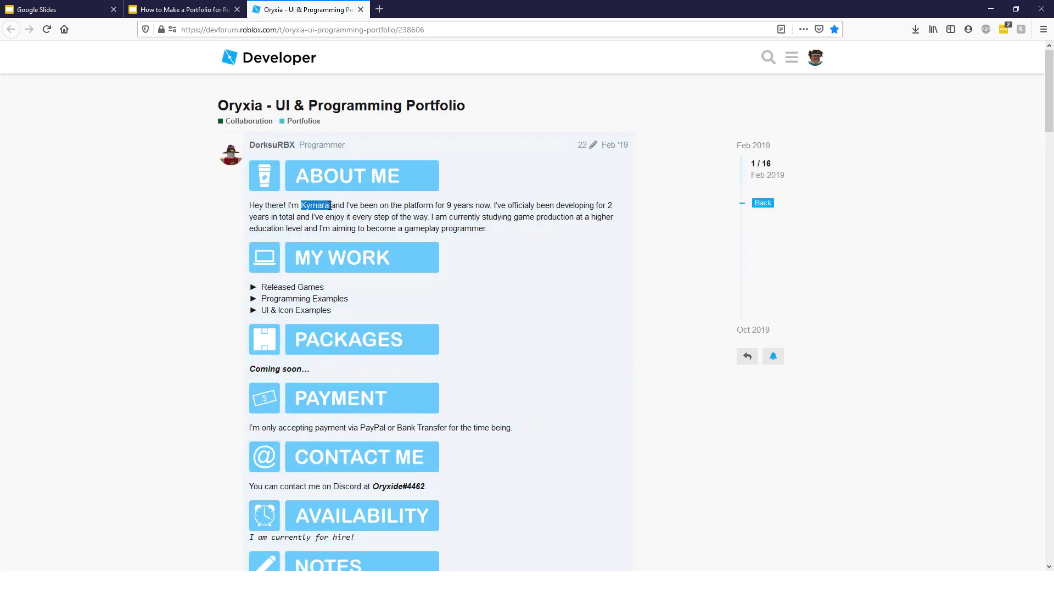
{"action": "left_click", "coordinate": [520, 120]}
{"action": "scroll", "coordinate": [335, 203], "scroll_direction": "down", "scroll_amount": 2}
{"action": "scroll", "coordinate": [331, 179], "scroll_direction": "up", "scroll_amount": 2}
{"action": "left_click_drag", "start_coordinate": [358, 206], "coordinate": [464, 206]}
{"action": "left_click", "coordinate": [466, 205]}
Expand the Released Games list and open the Prop Pursuit game page to view its stats
{"action": "left_click", "coordinate": [293, 286]}
{"action": "scroll", "coordinate": [308, 272], "scroll_direction": "down", "scroll_amount": 1}
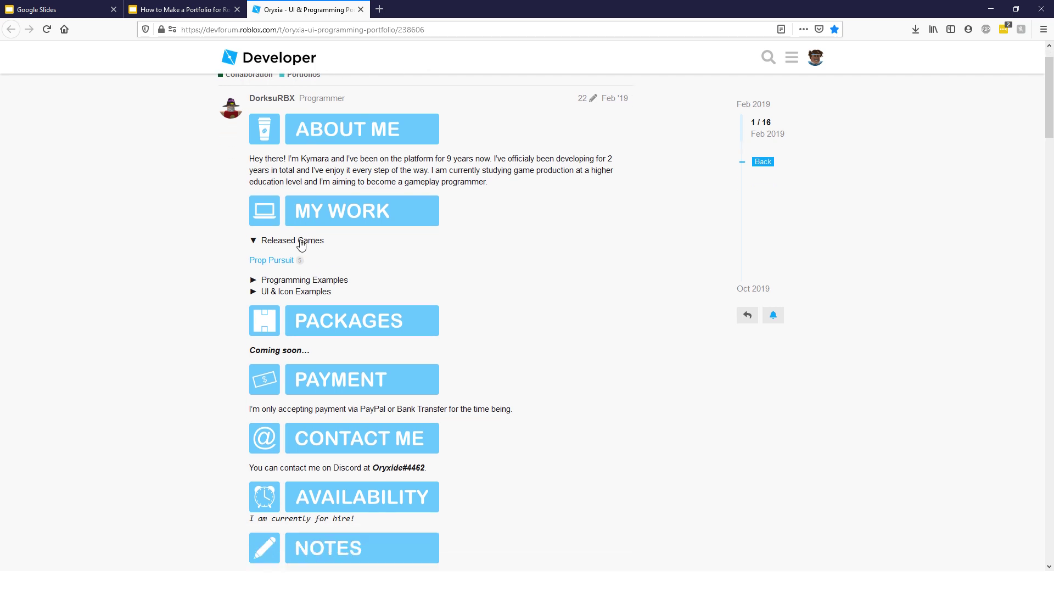
{"action": "left_click", "coordinate": [296, 242]}
{"action": "left_click", "coordinate": [296, 247]}
{"action": "left_click", "coordinate": [275, 261]}
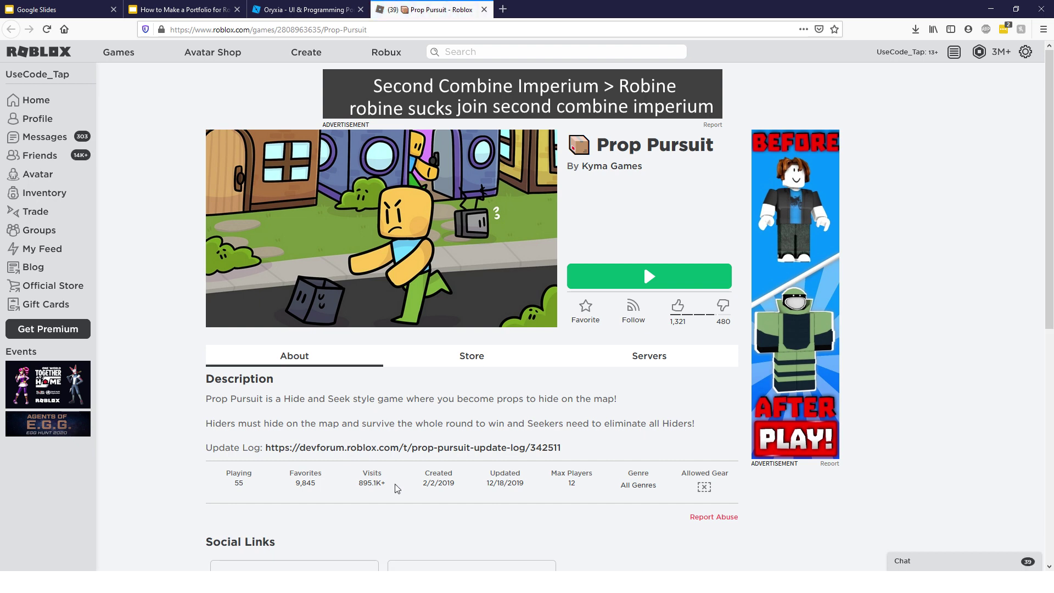
{"action": "left_click_drag", "start_coordinate": [358, 483], "coordinate": [387, 483]}
Return to the Oryxia portfolio, briefly opening a programming example video and the portfolio-guide slides
{"action": "left_click", "coordinate": [351, 9]}
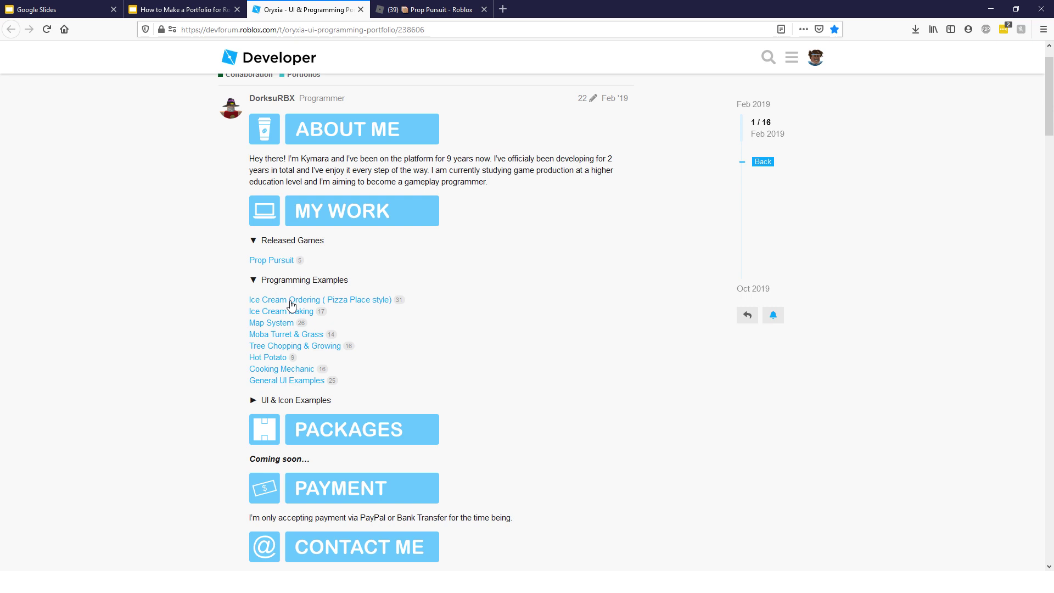
{"action": "middle_click", "coordinate": [292, 301]}
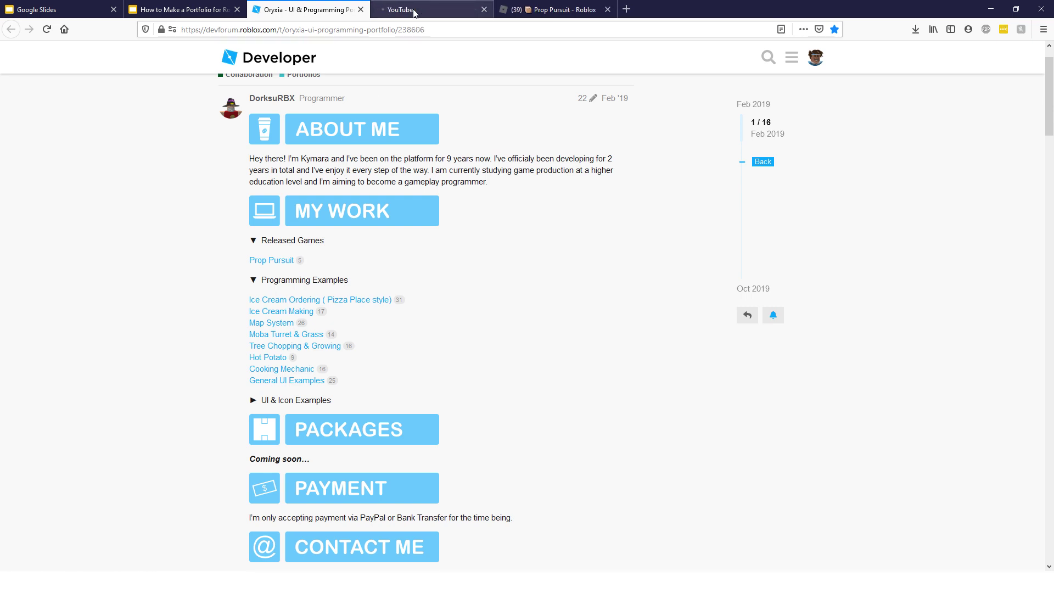
{"action": "left_click", "coordinate": [485, 9]}
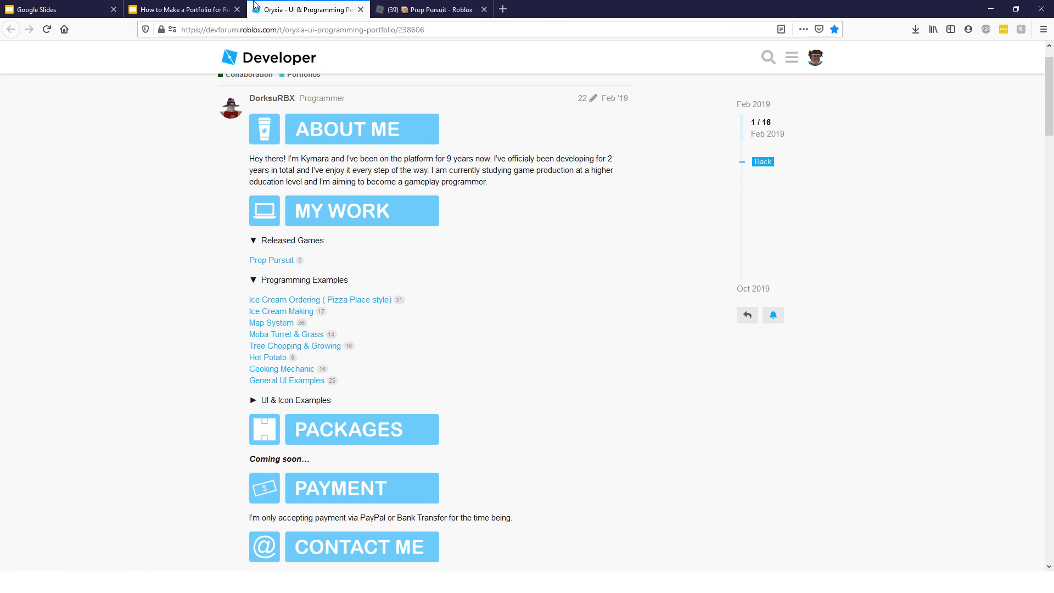
{"action": "left_click", "coordinate": [212, 10]}
{"action": "left_click", "coordinate": [344, 7]}
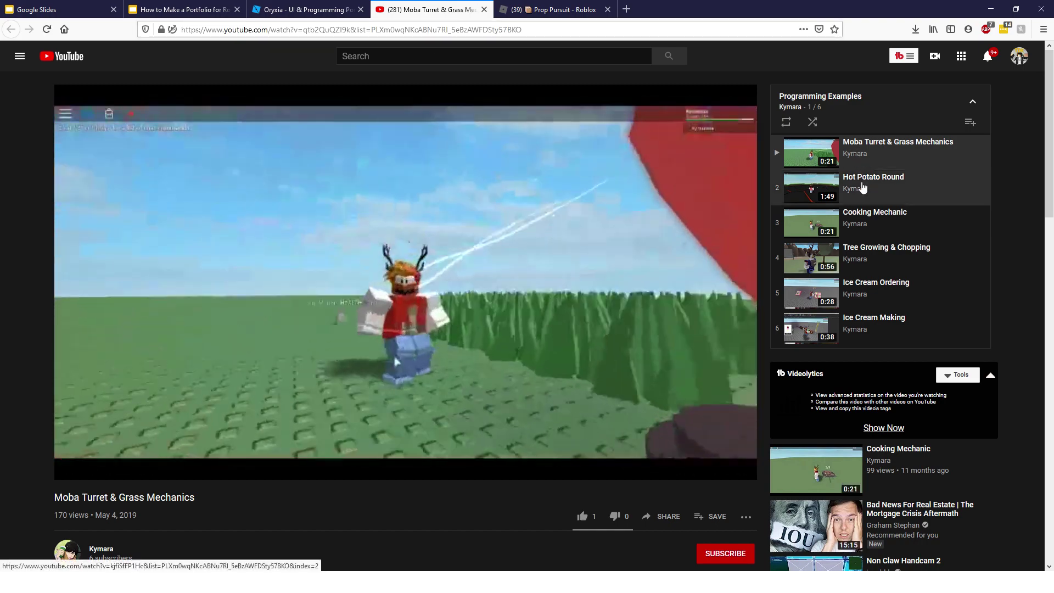
Play the Hot Potato Round playlist item, then scrub the Cooking Mechanic video ahead to the grill scene
{"action": "left_click", "coordinate": [802, 188]}
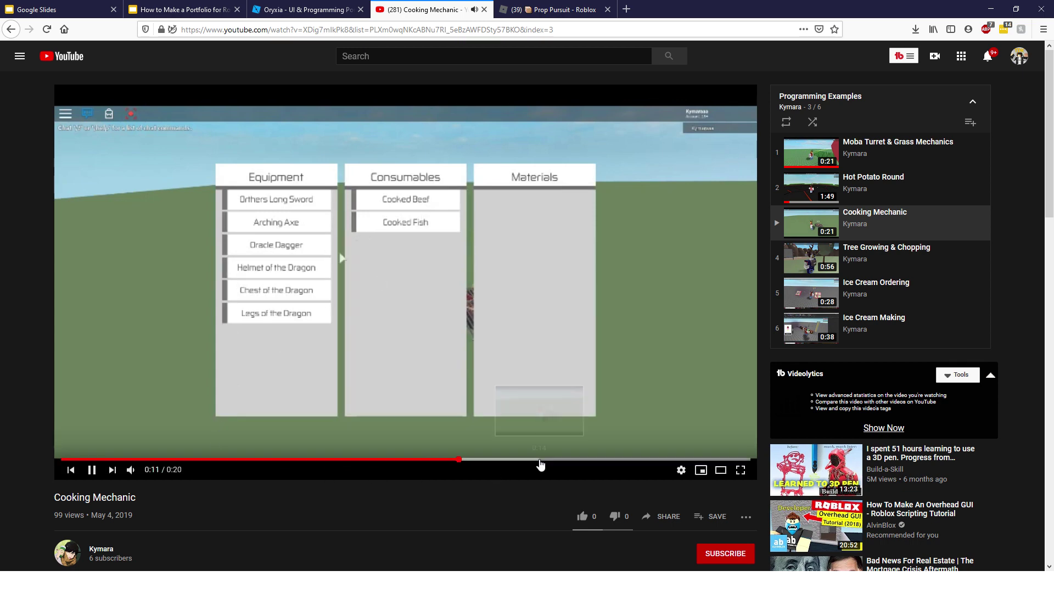
{"action": "left_click_drag", "start_coordinate": [541, 459], "coordinate": [635, 460]}
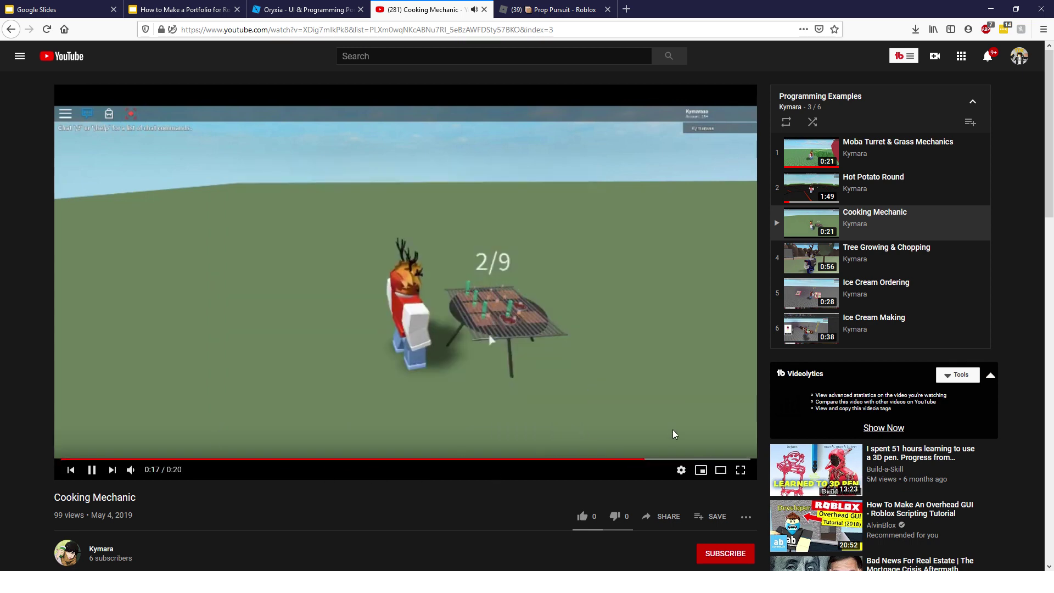
Collapse Programming Examples on the Oryxia portfolio and briefly expand UI & Icon Examples
{"action": "left_click", "coordinate": [342, 6]}
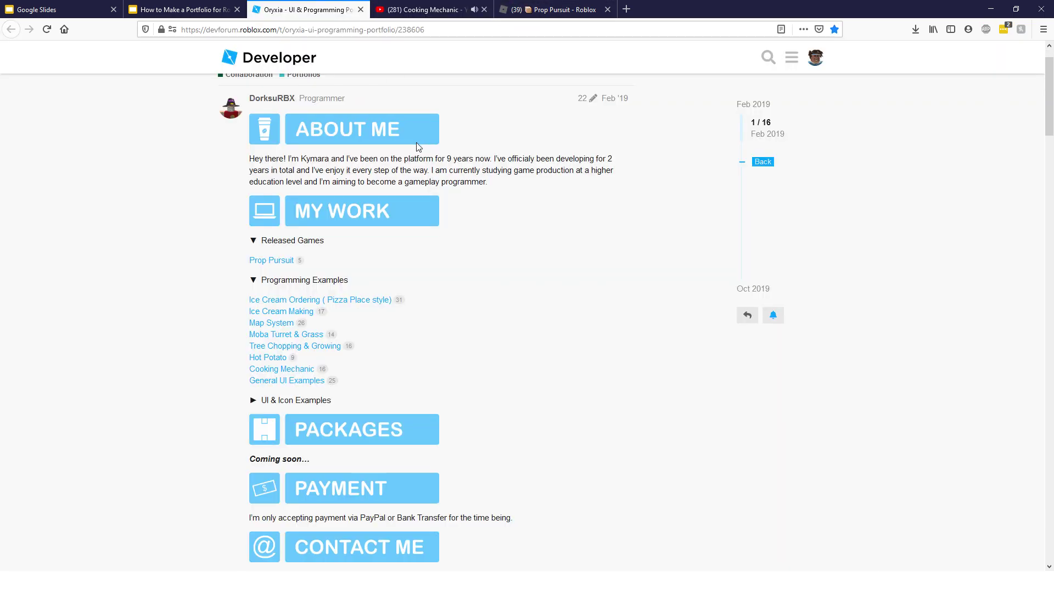
{"action": "left_click", "coordinate": [293, 281]}
{"action": "left_click", "coordinate": [308, 293]}
{"action": "scroll", "coordinate": [309, 295], "scroll_direction": "down", "scroll_amount": 15}
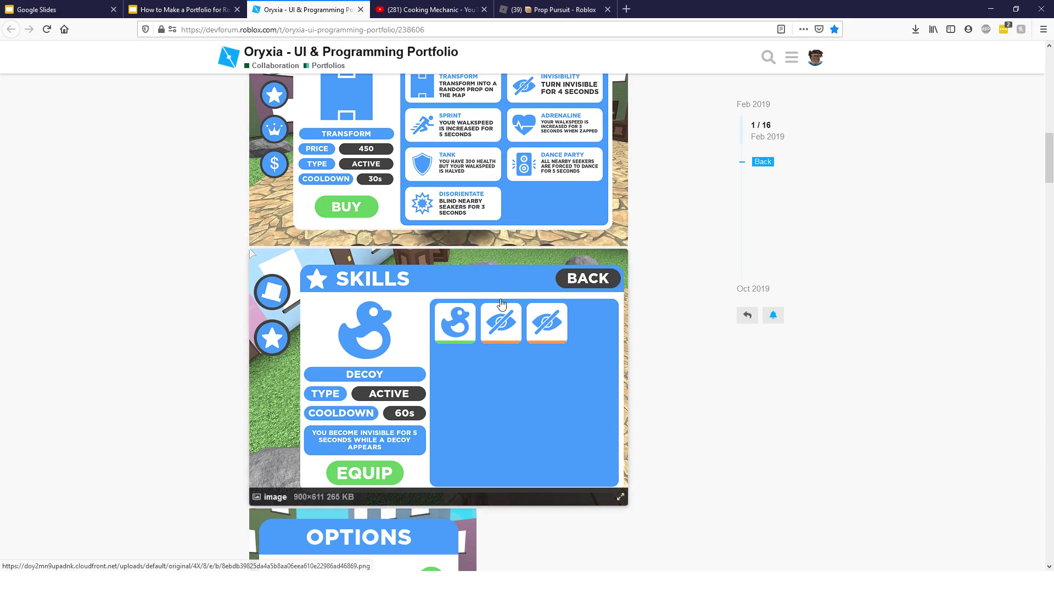
{"action": "scroll", "coordinate": [429, 209], "scroll_direction": "up", "scroll_amount": 15}
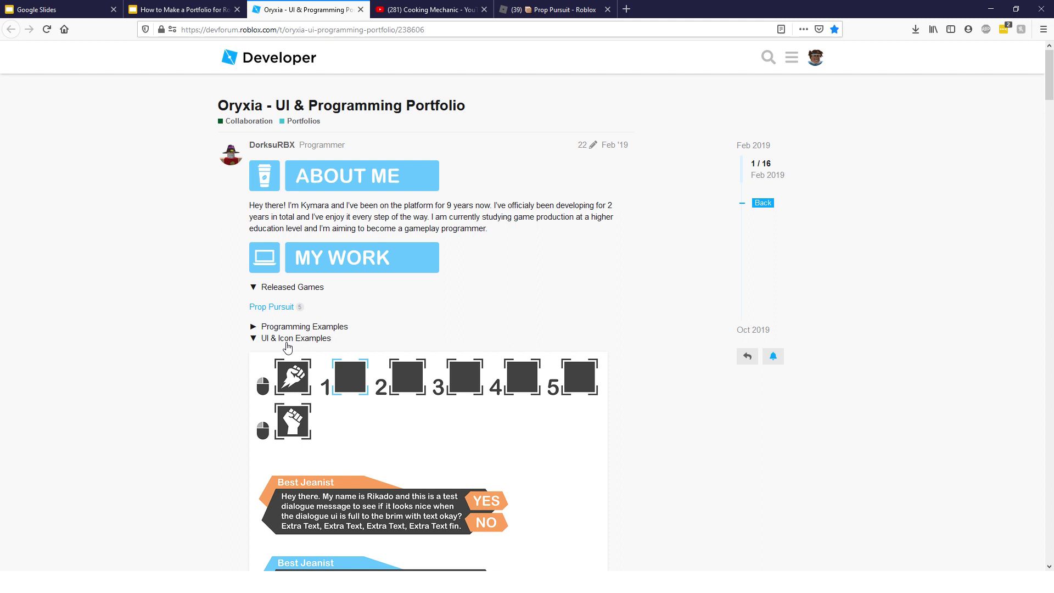
{"action": "left_click", "coordinate": [285, 341]}
{"action": "scroll", "coordinate": [284, 343], "scroll_direction": "down", "scroll_amount": 3}
Read the Payment and Contact lines of the portfolio, selecting parts of their text
{"action": "left_click_drag", "start_coordinate": [230, 314], "coordinate": [338, 311]}
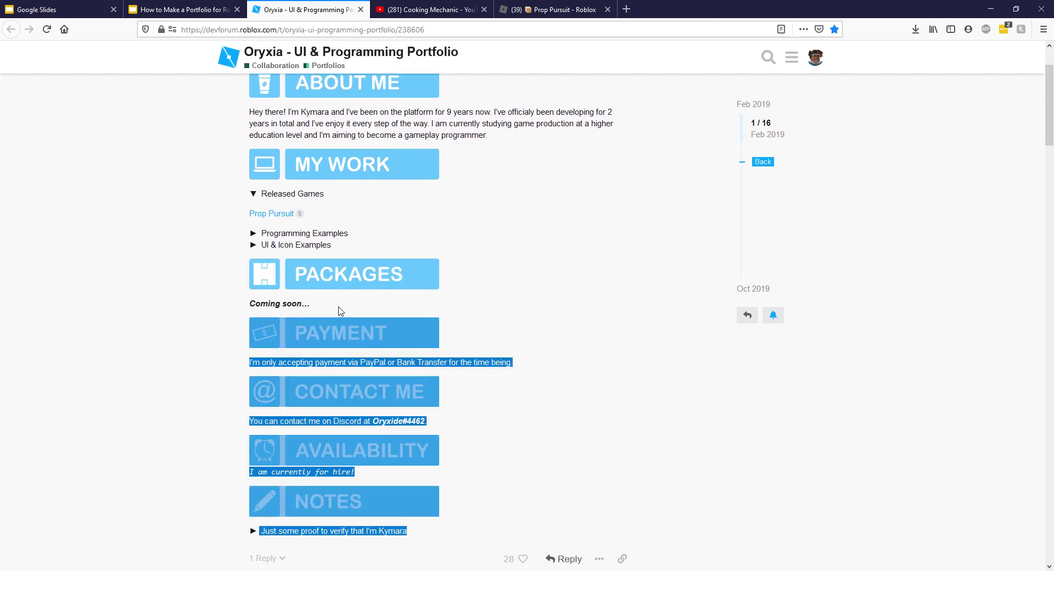
{"action": "left_click", "coordinate": [285, 359]}
{"action": "left_click_drag", "start_coordinate": [315, 363], "coordinate": [366, 365]}
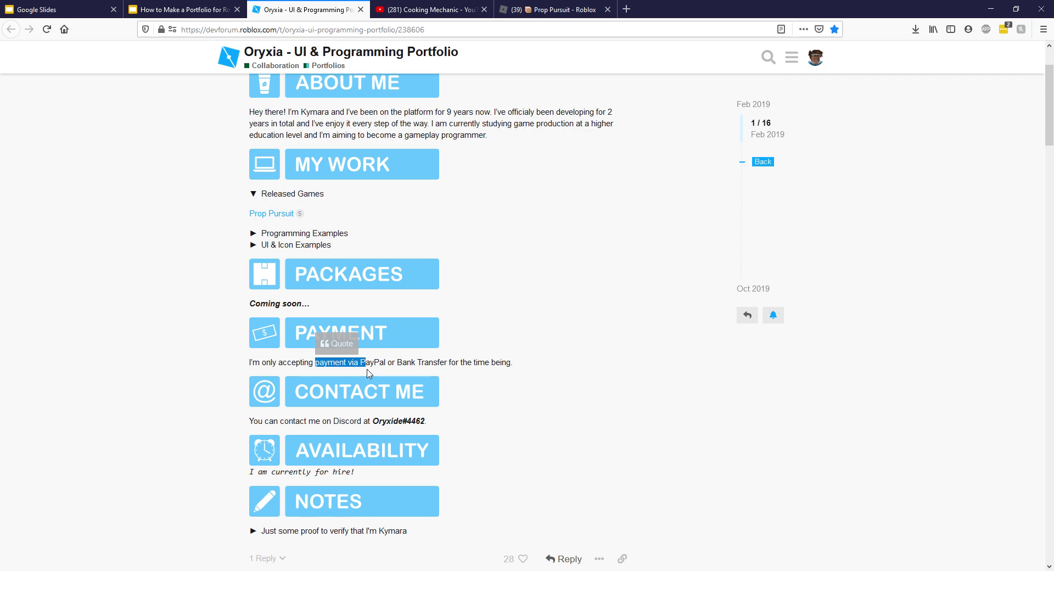
{"action": "left_click", "coordinate": [367, 369]}
{"action": "scroll", "coordinate": [367, 369], "scroll_direction": "down", "scroll_amount": 3}
{"action": "left_click_drag", "start_coordinate": [397, 330], "coordinate": [300, 330]}
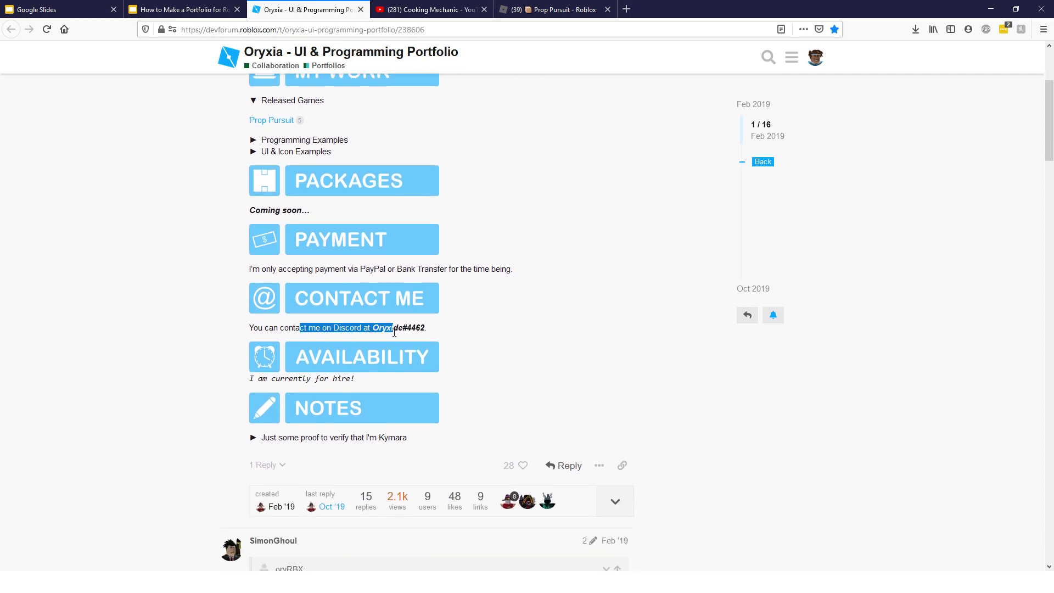
{"action": "left_click", "coordinate": [322, 332]}
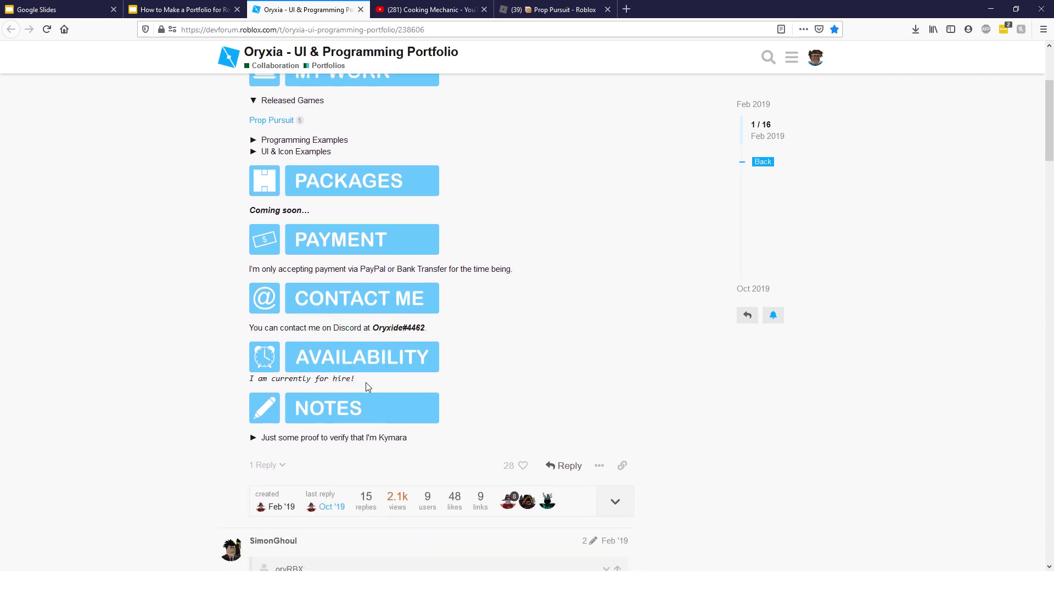
Reveal the past-usernames proof screenshot under Notes, then hide it and scroll back up
{"action": "left_click", "coordinate": [321, 438]}
{"action": "scroll", "coordinate": [323, 407], "scroll_direction": "down", "scroll_amount": 2}
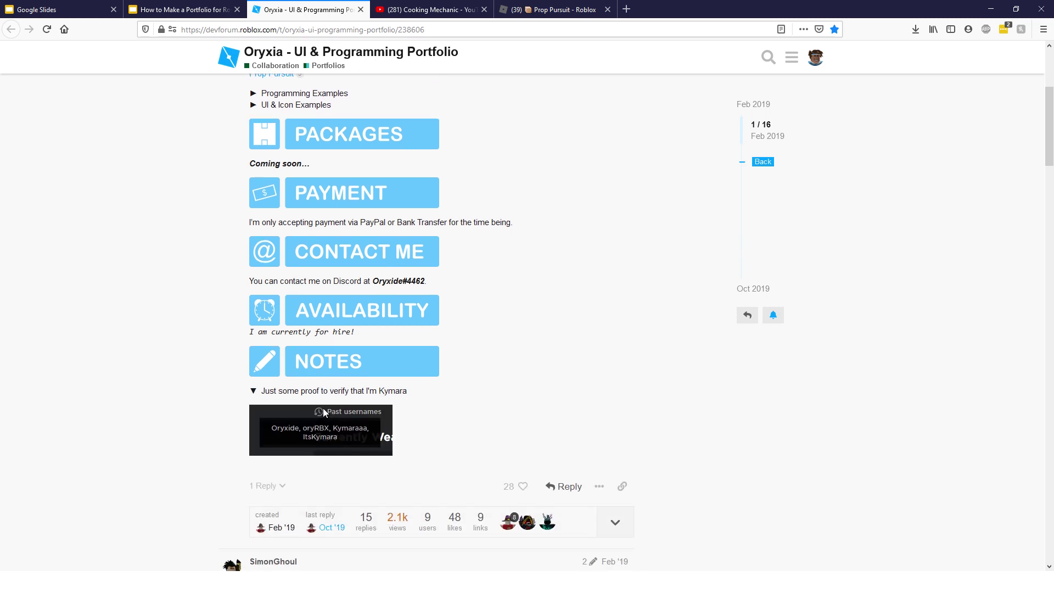
{"action": "scroll", "coordinate": [323, 396], "scroll_direction": "down", "scroll_amount": 2}
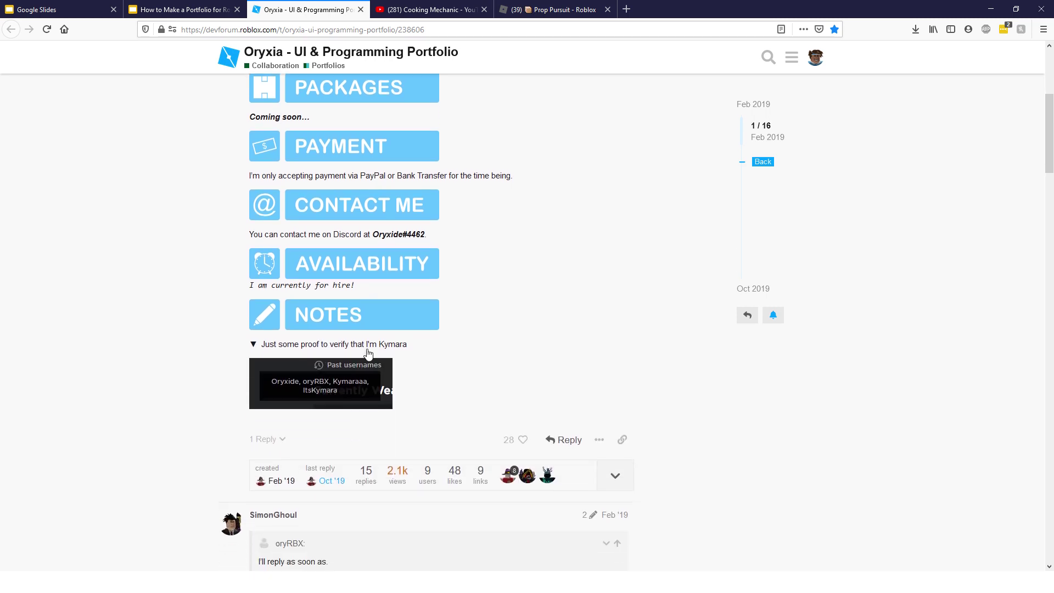
{"action": "scroll", "coordinate": [365, 351], "scroll_direction": "down", "scroll_amount": 4}
{"action": "left_click", "coordinate": [332, 245]}
{"action": "scroll", "coordinate": [393, 369], "scroll_direction": "up", "scroll_amount": 5}
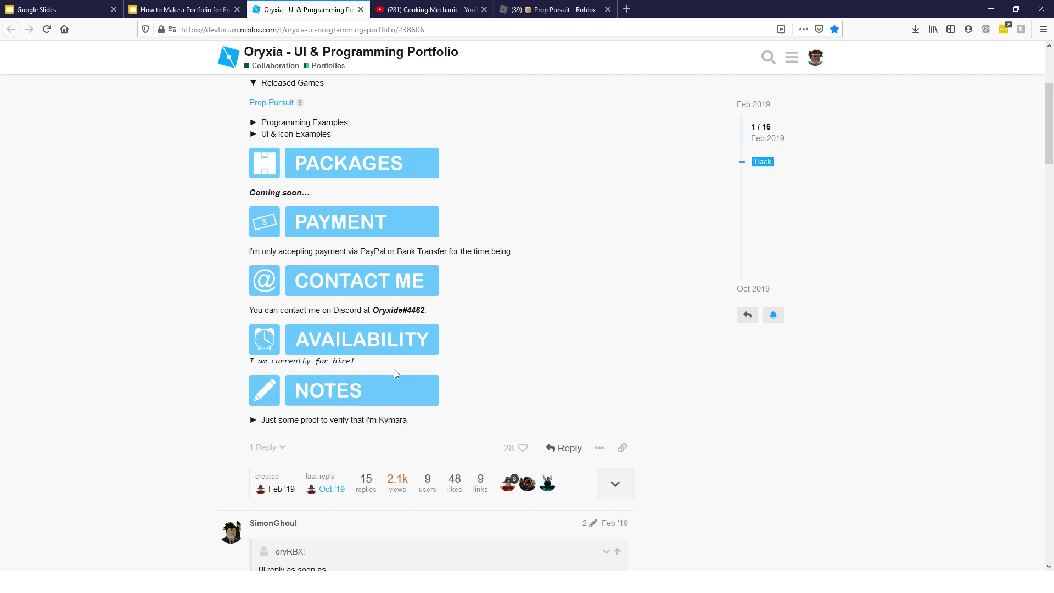
{"action": "scroll", "coordinate": [394, 370], "scroll_direction": "up", "scroll_amount": 4}
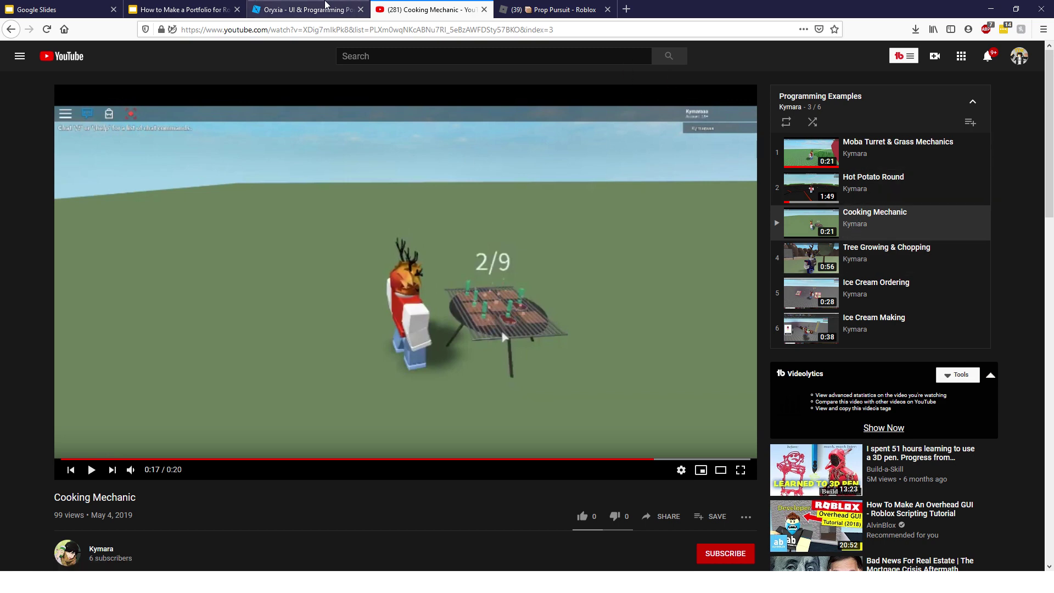
Return to the Oryxia portfolio and scroll through its replies and back up
{"action": "left_click", "coordinate": [326, 4]}
{"action": "scroll", "coordinate": [494, 226], "scroll_direction": "down", "scroll_amount": 15}
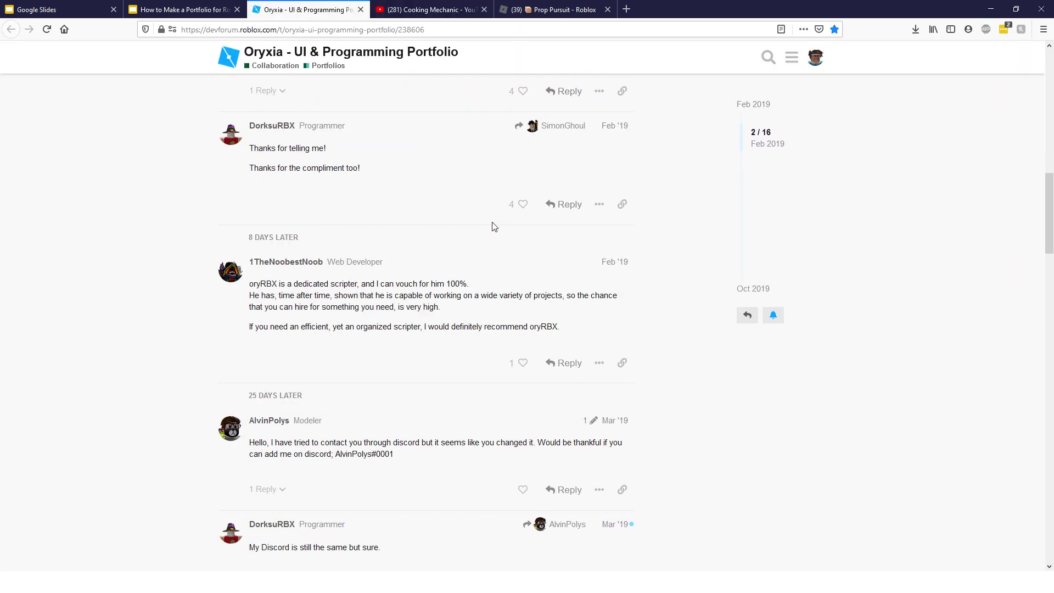
{"action": "scroll", "coordinate": [510, 236], "scroll_direction": "down", "scroll_amount": 2}
{"action": "scroll", "coordinate": [499, 288], "scroll_direction": "up", "scroll_amount": 5}
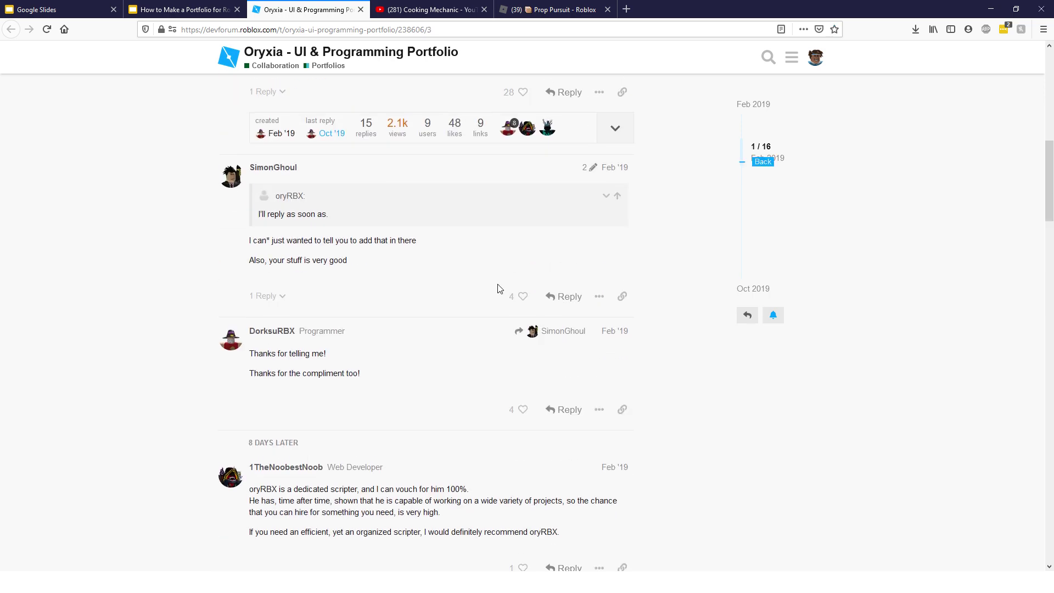
{"action": "scroll", "coordinate": [497, 291], "scroll_direction": "up", "scroll_amount": 10}
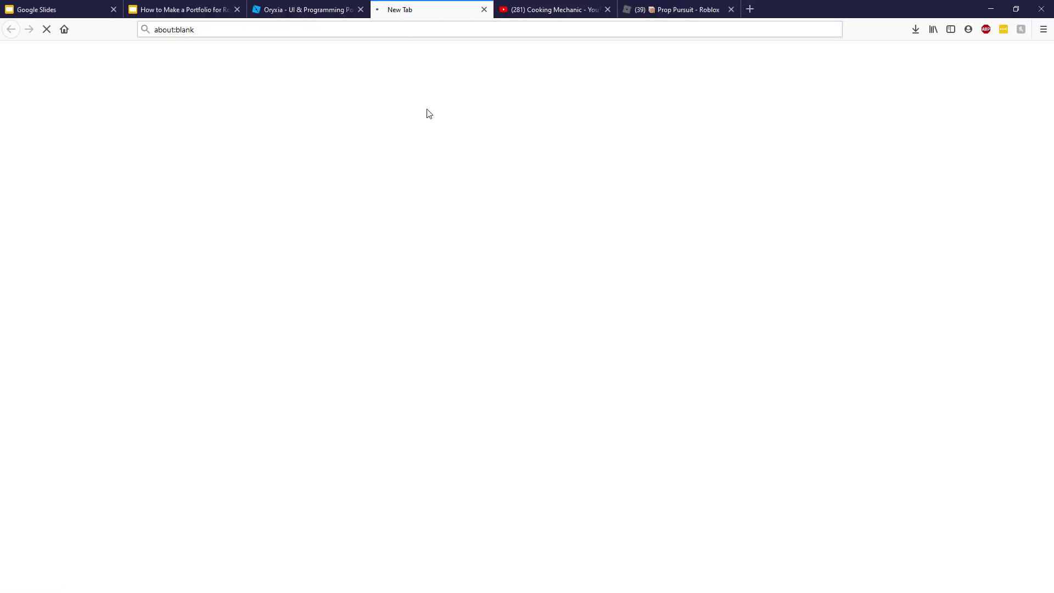
Go to the Developer Forum in the new tab and browse the New topics list
{"action": "left_click", "coordinate": [288, 29]}
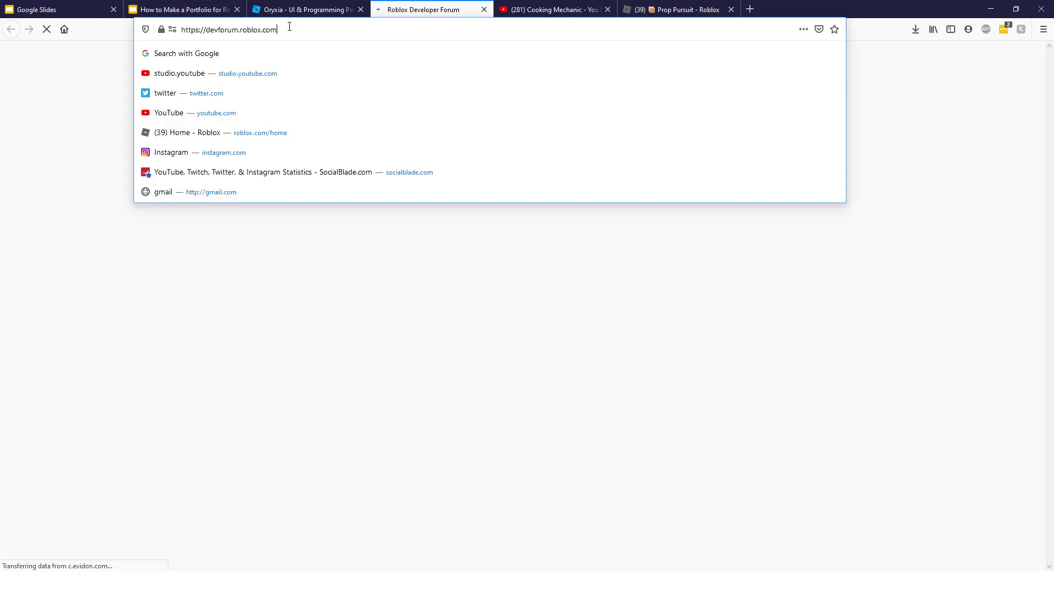
{"action": "left_click", "coordinate": [269, 30]}
{"action": "left_click", "coordinate": [99, 101]}
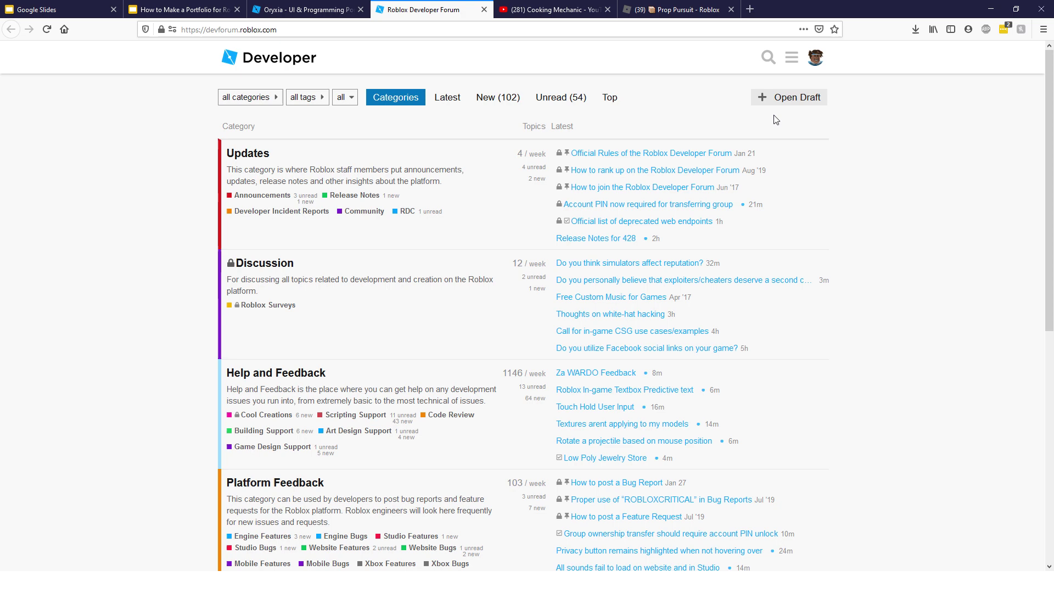
{"action": "left_click", "coordinate": [499, 98]}
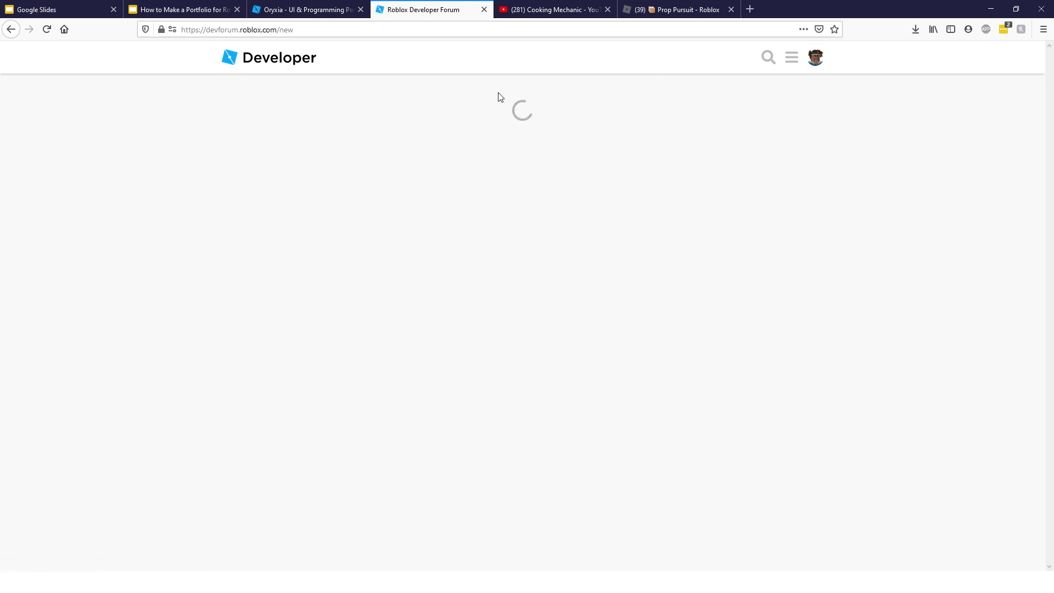
{"action": "scroll", "coordinate": [381, 177], "scroll_direction": "down", "scroll_amount": 6}
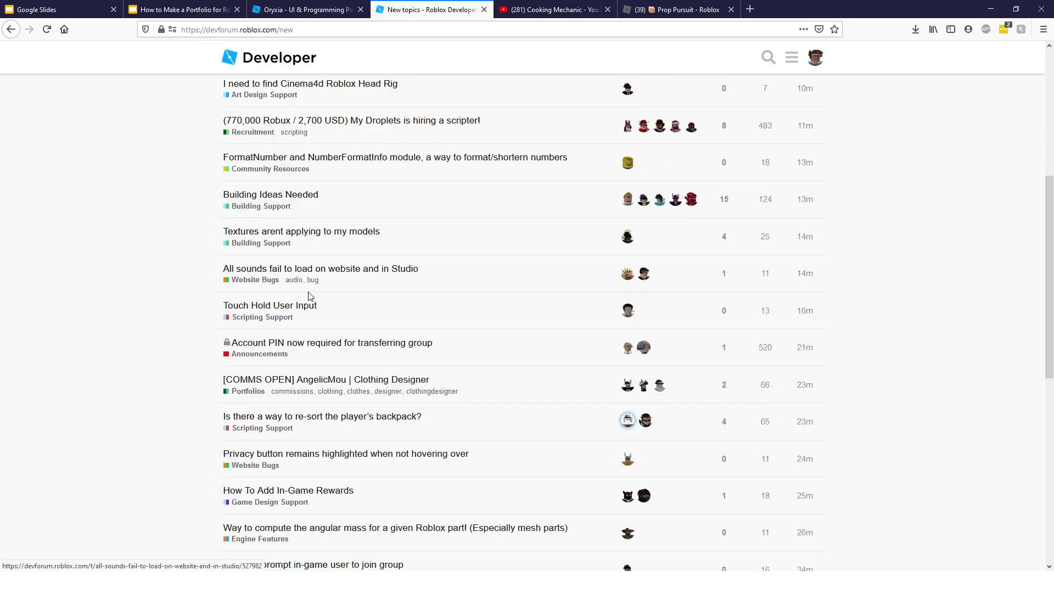
{"action": "scroll", "coordinate": [329, 300], "scroll_direction": "up", "scroll_amount": 4}
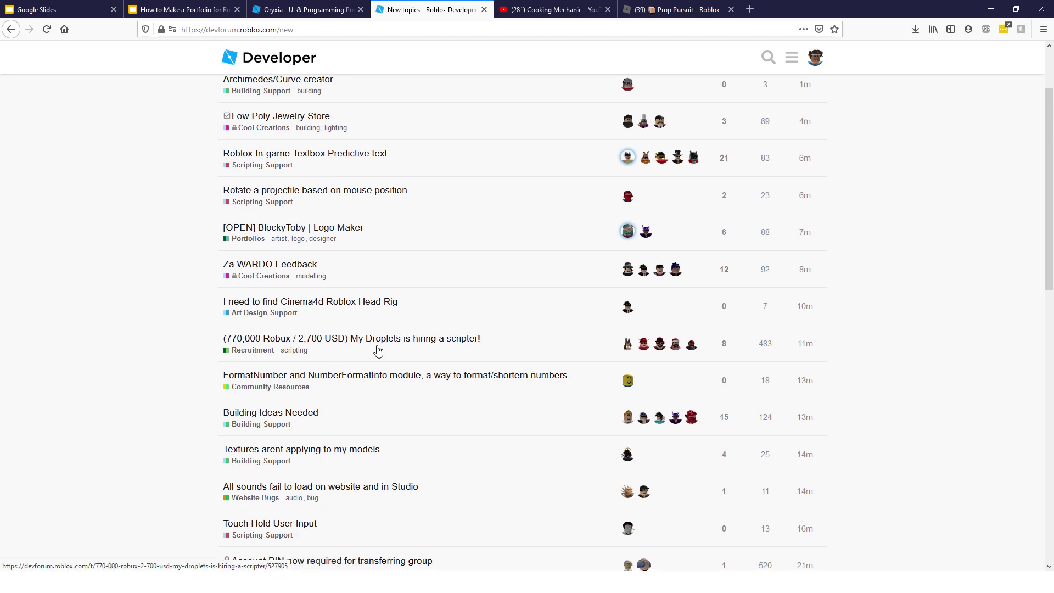
Read the My Droplets scripter hiring topic, then return to the forum home page
{"action": "left_click", "coordinate": [378, 350]}
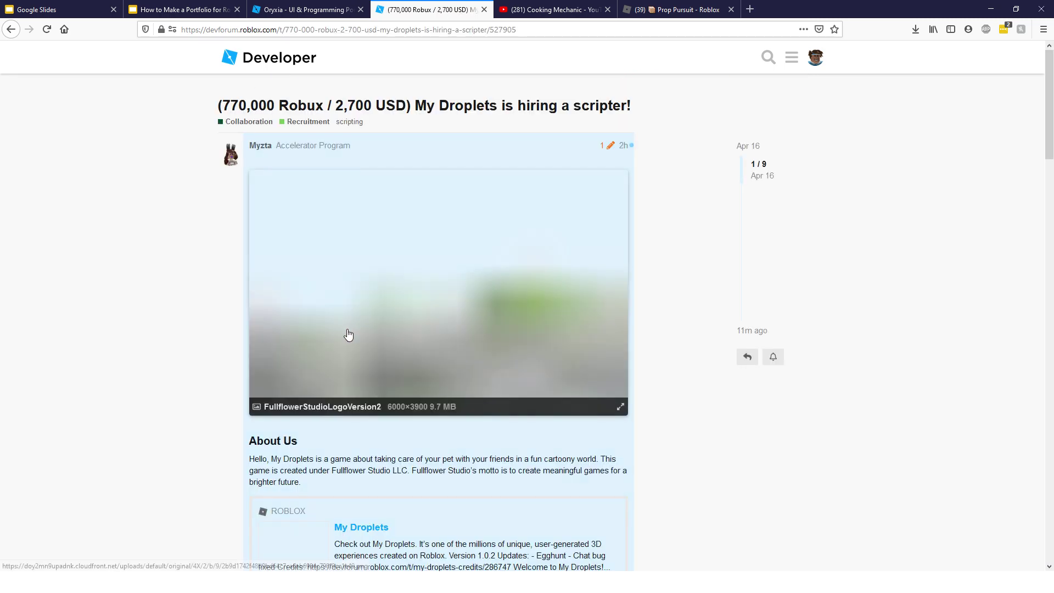
{"action": "scroll", "coordinate": [631, 229], "scroll_direction": "down", "scroll_amount": 3}
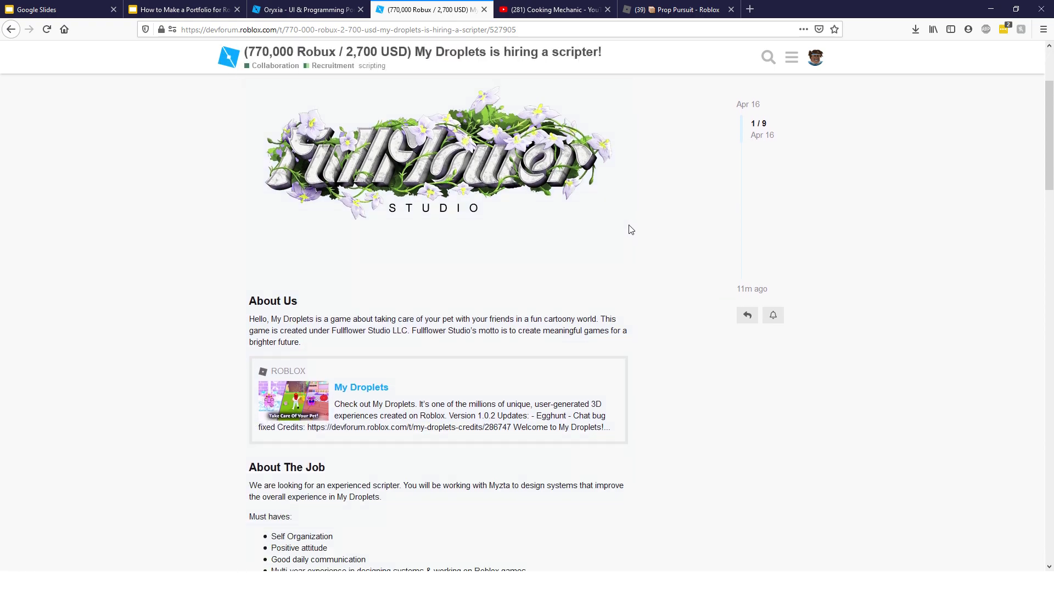
{"action": "scroll", "coordinate": [362, 201], "scroll_direction": "down", "scroll_amount": 3}
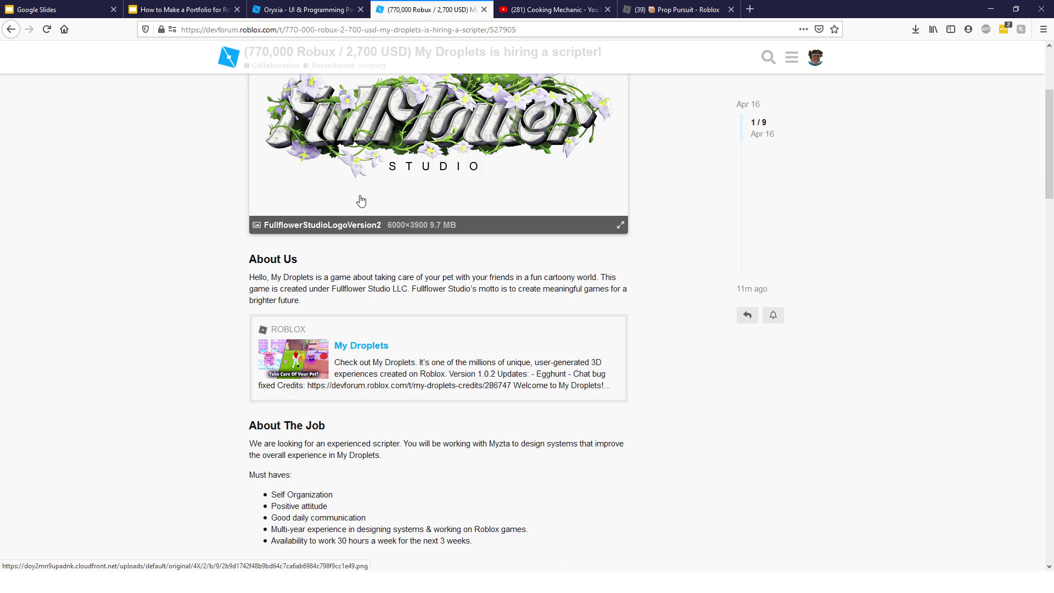
{"action": "scroll", "coordinate": [361, 201], "scroll_direction": "down", "scroll_amount": 15}
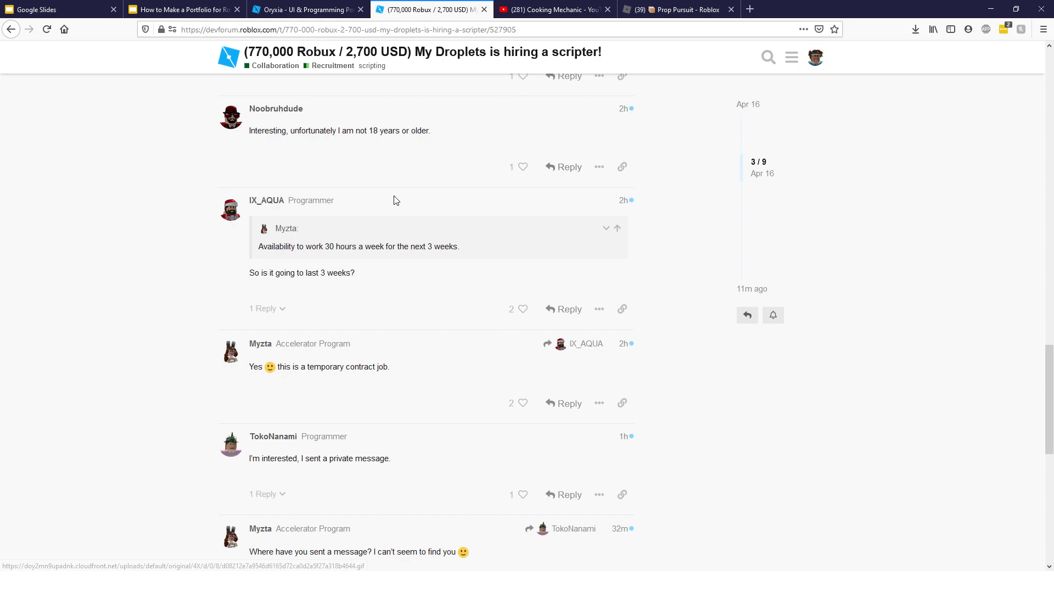
{"action": "scroll", "coordinate": [396, 201], "scroll_direction": "up", "scroll_amount": 20}
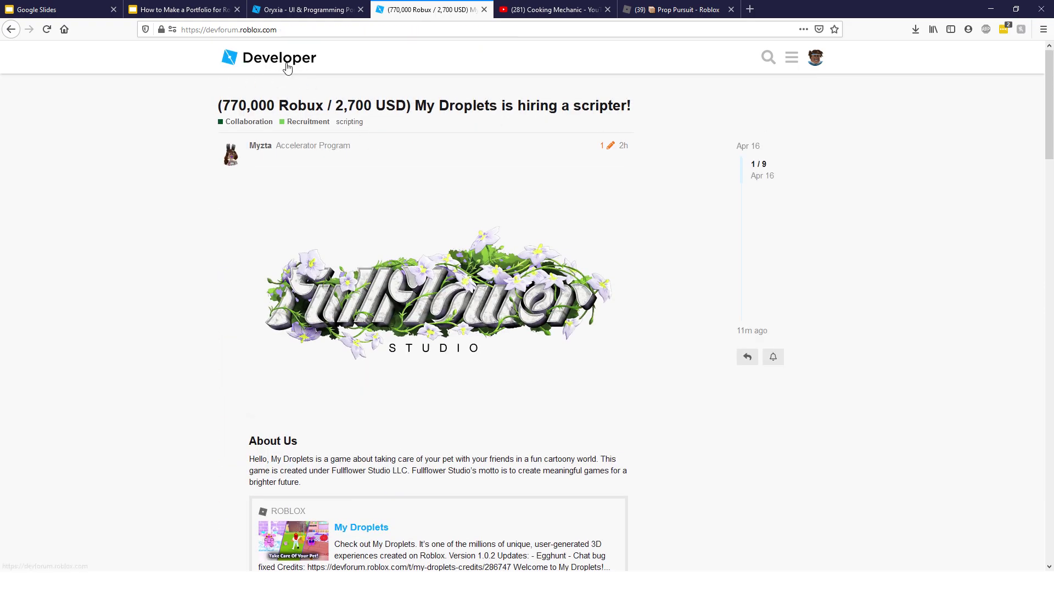
{"action": "left_click", "coordinate": [287, 68]}
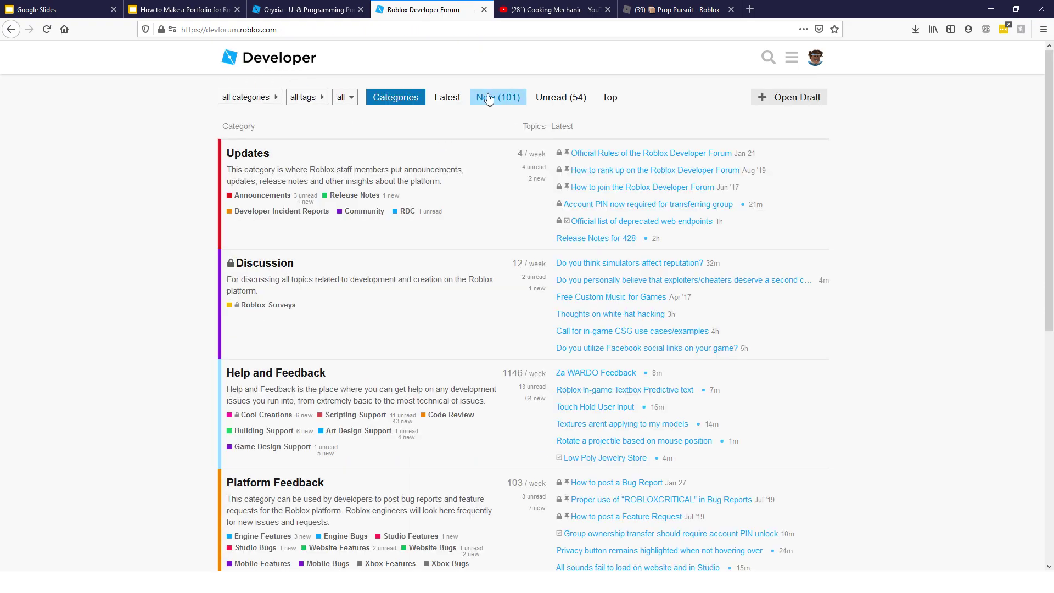
View New topics again, then check your own profile's activity page before returning home
{"action": "left_click", "coordinate": [489, 100]}
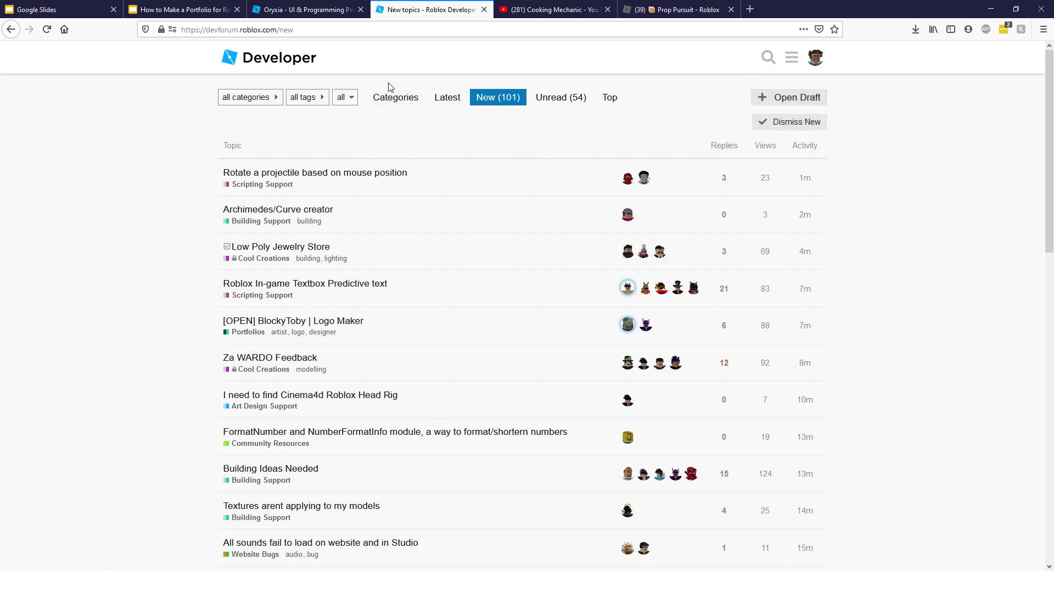
{"action": "left_click", "coordinate": [262, 65]}
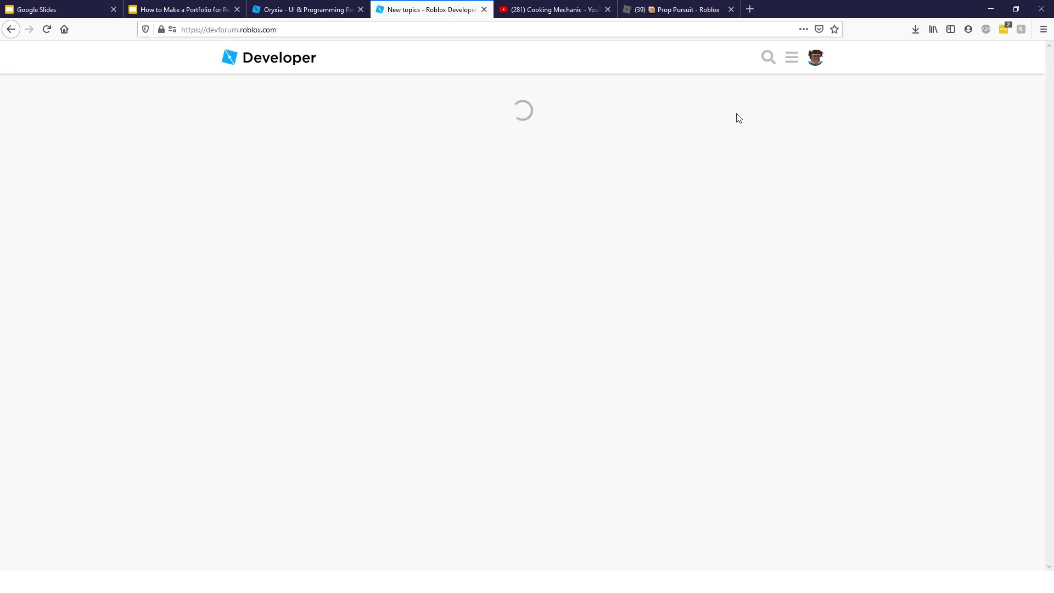
{"action": "left_click", "coordinate": [811, 64]}
{"action": "left_click", "coordinate": [696, 87]}
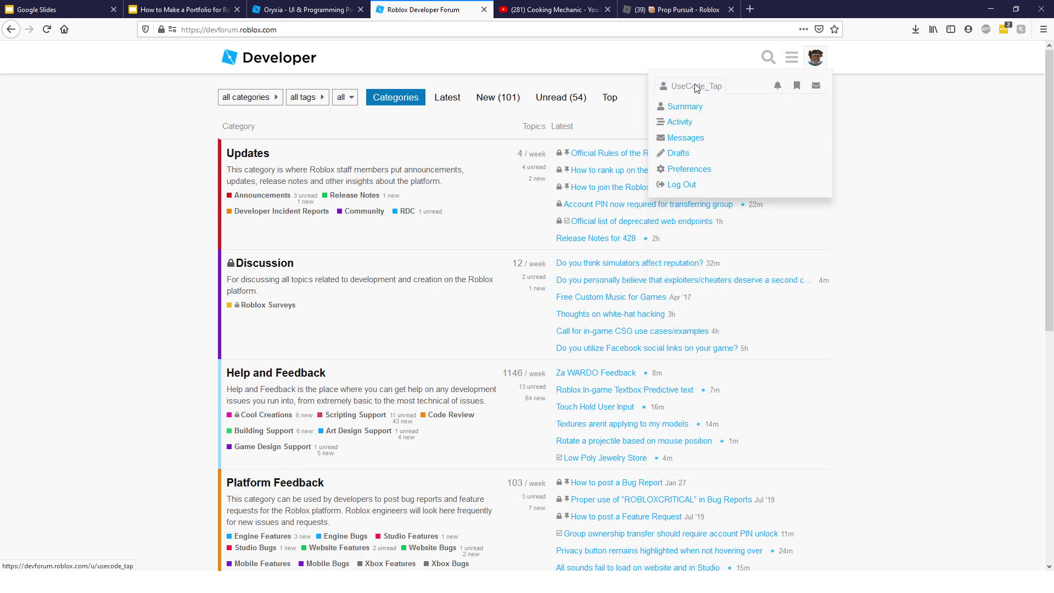
{"action": "left_click", "coordinate": [695, 87]}
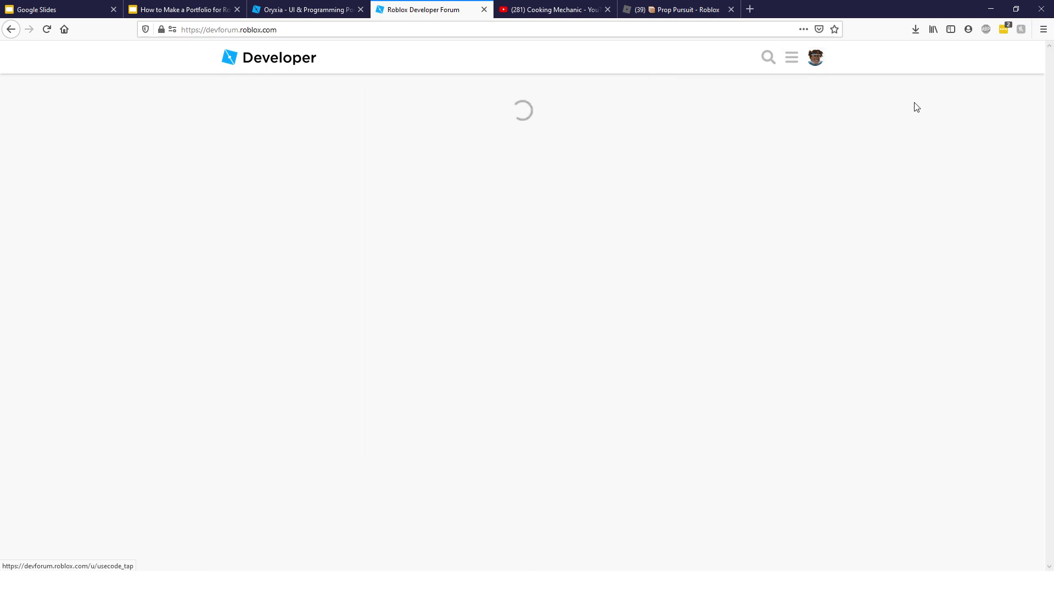
{"action": "left_click", "coordinate": [266, 57]}
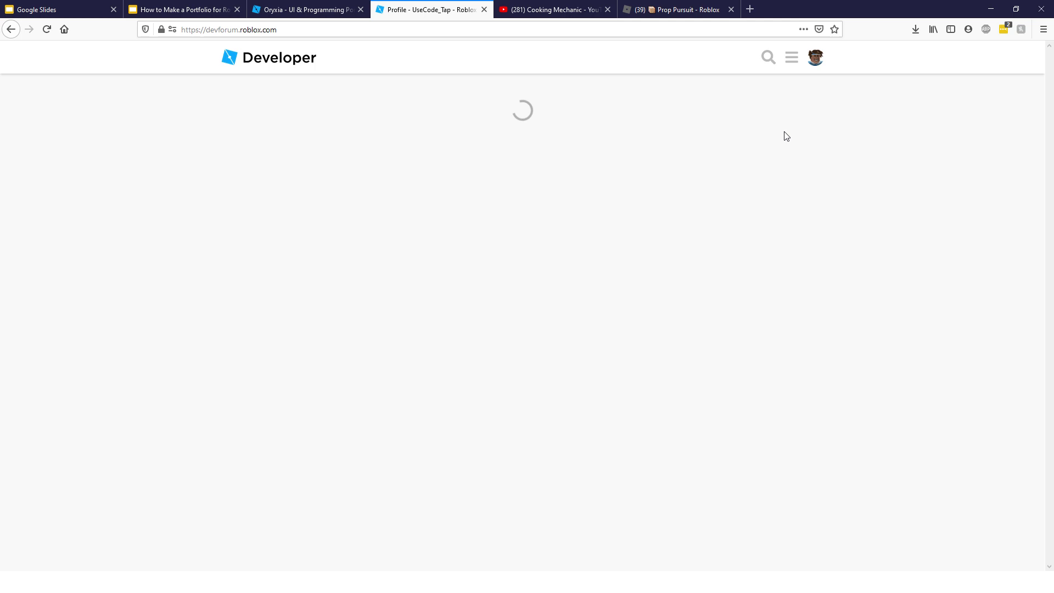
Reopen the saved TapWater Portfolio draft and drag the composer taller to reveal more of it
{"action": "left_click", "coordinate": [789, 97]}
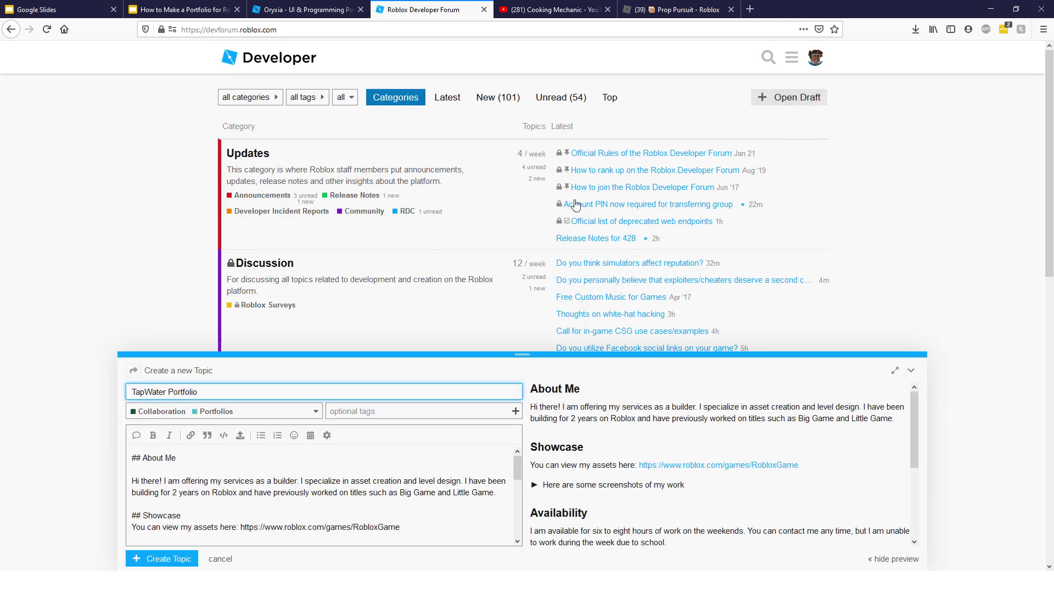
{"action": "left_click_drag", "start_coordinate": [424, 354], "coordinate": [443, 211]}
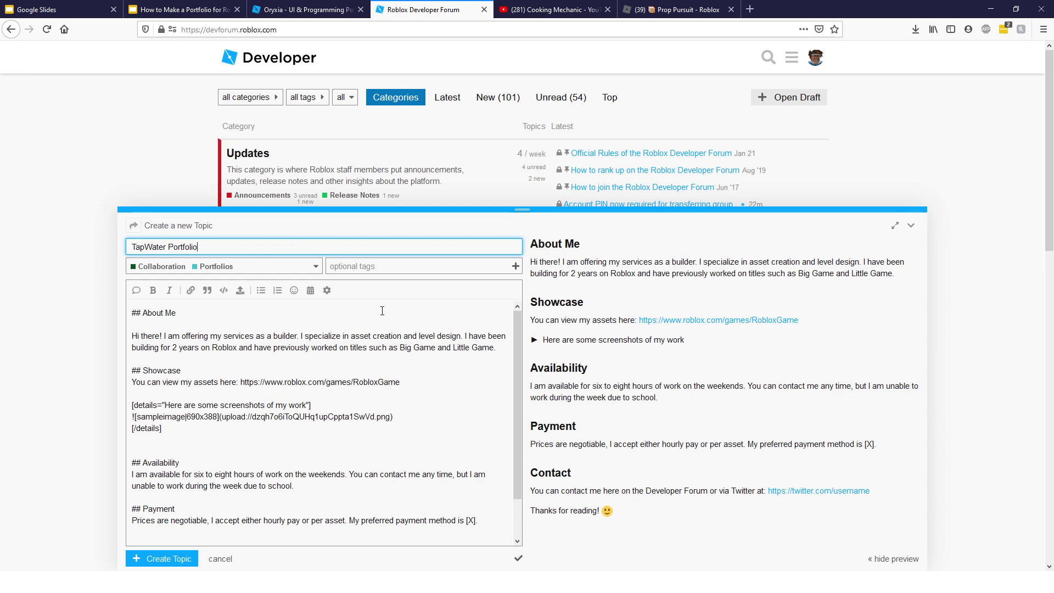
{"action": "scroll", "coordinate": [681, 310], "scroll_direction": "down", "scroll_amount": 3}
{"action": "scroll", "coordinate": [714, 329], "scroll_direction": "up", "scroll_amount": 3}
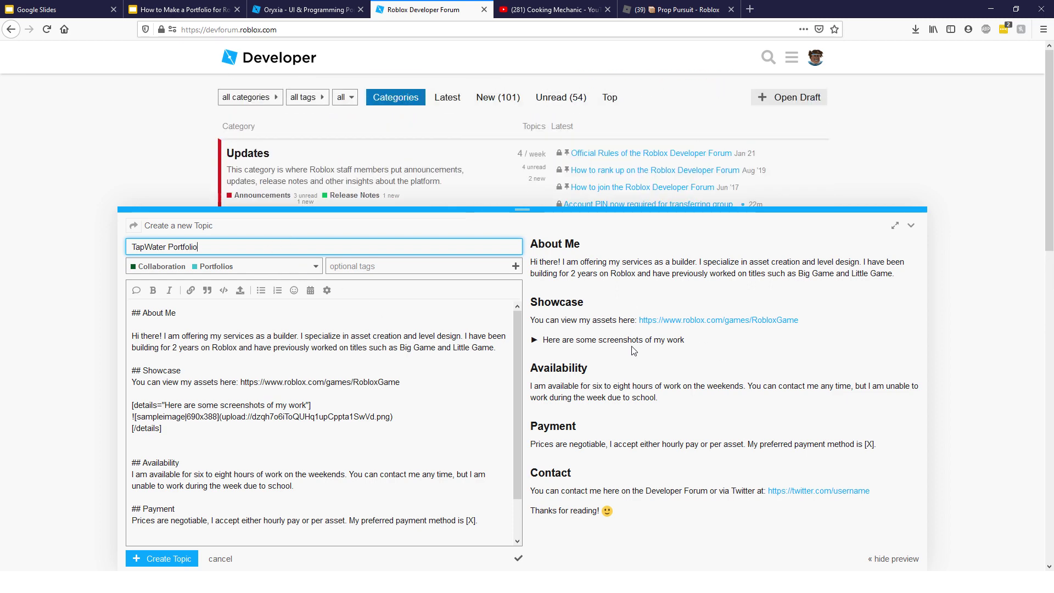
{"action": "left_click", "coordinate": [562, 271]}
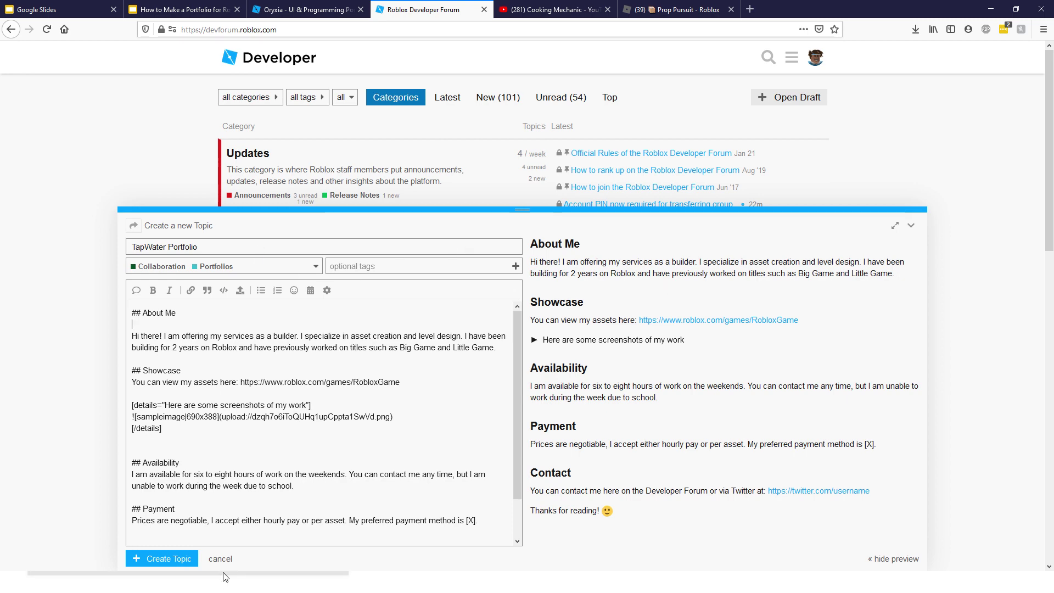
{"action": "left_click_drag", "start_coordinate": [221, 559], "coordinate": [210, 442]}
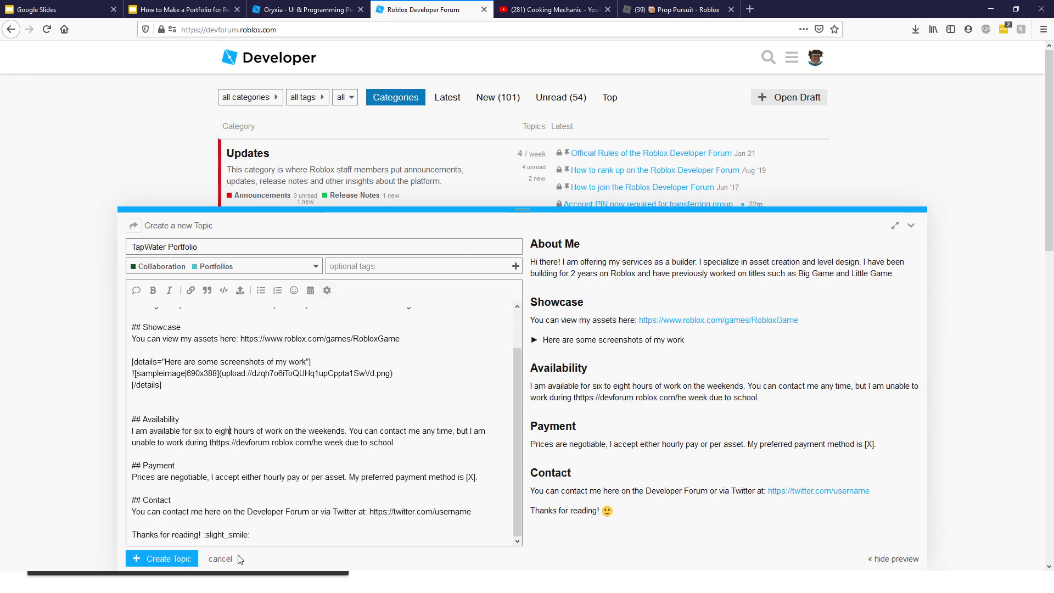
Abandon the old TapWater Portfolio draft and start a new topic
{"action": "left_click", "coordinate": [225, 561]}
{"action": "left_click", "coordinate": [384, 213]}
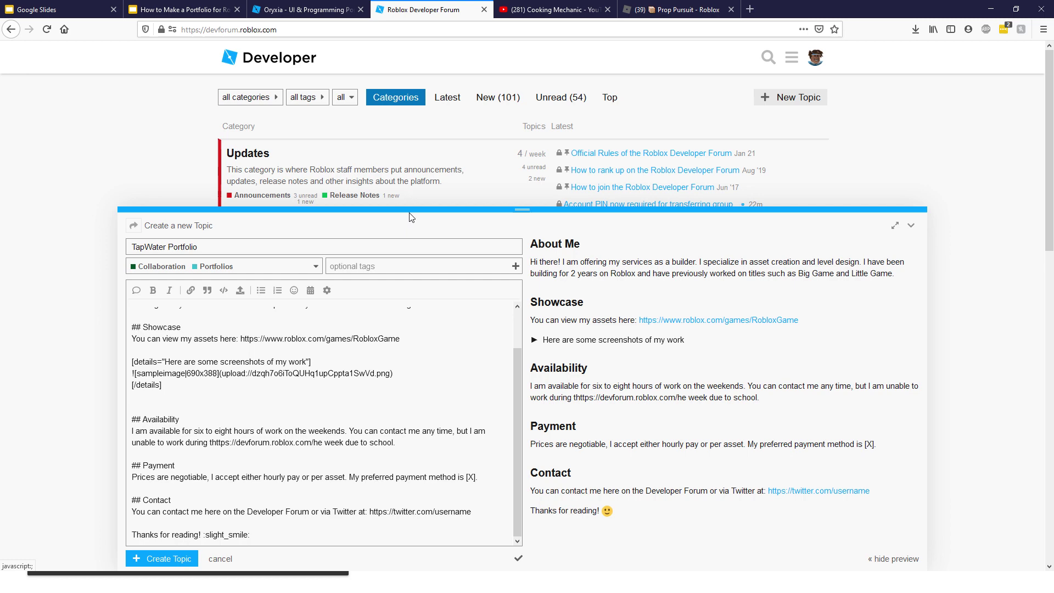
{"action": "left_click", "coordinate": [798, 99]}
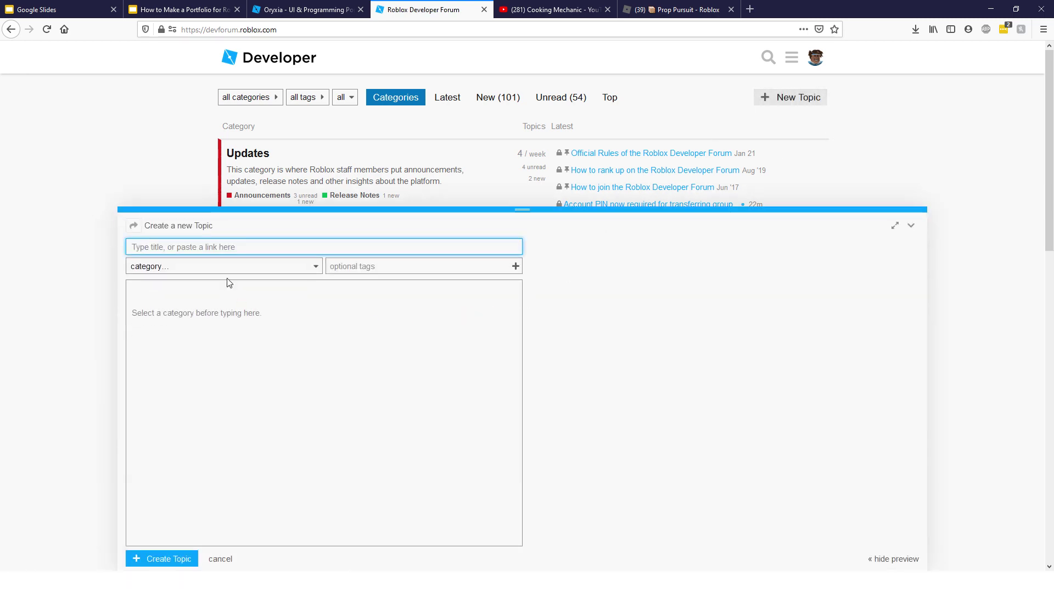
Search 'portfolio' and set the topic category to Collaboration › Portfolios
{"action": "left_click", "coordinate": [227, 269]}
{"action": "scroll", "coordinate": [208, 343], "scroll_direction": "down", "scroll_amount": 5}
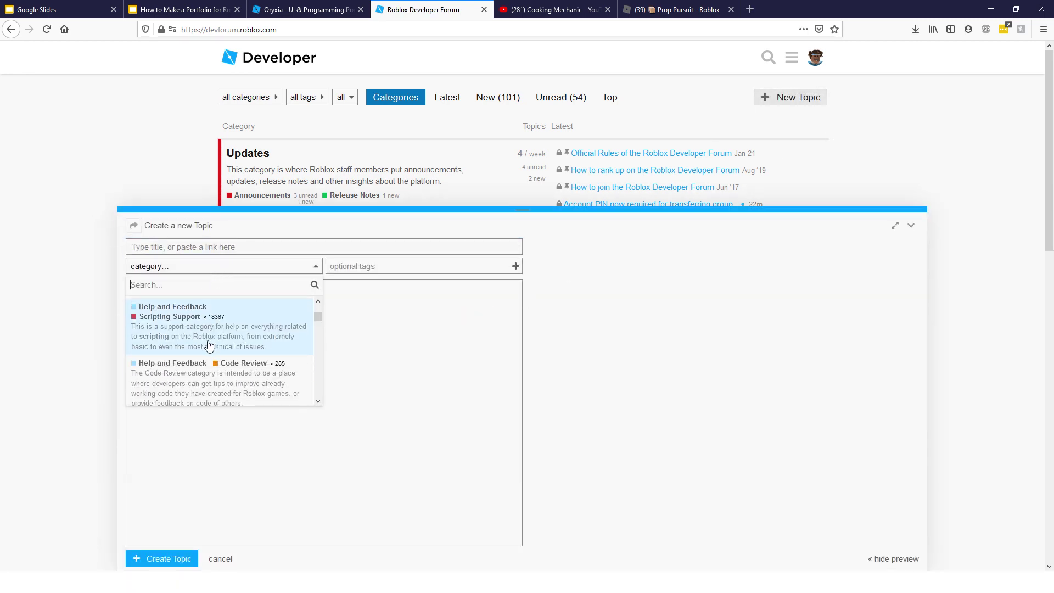
{"action": "scroll", "coordinate": [209, 344], "scroll_direction": "down", "scroll_amount": 8}
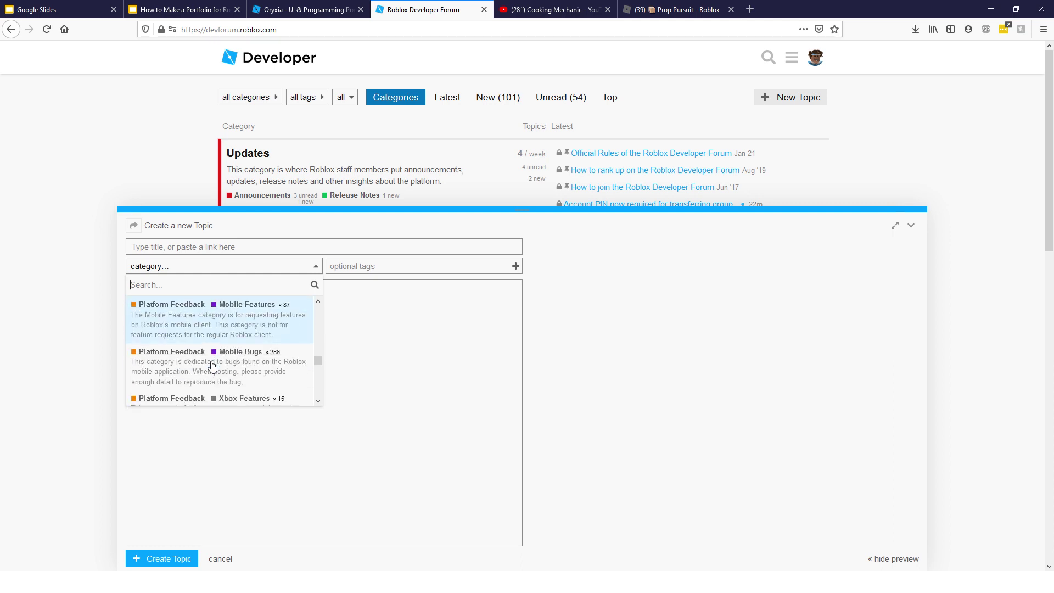
{"action": "type", "text": "port"}
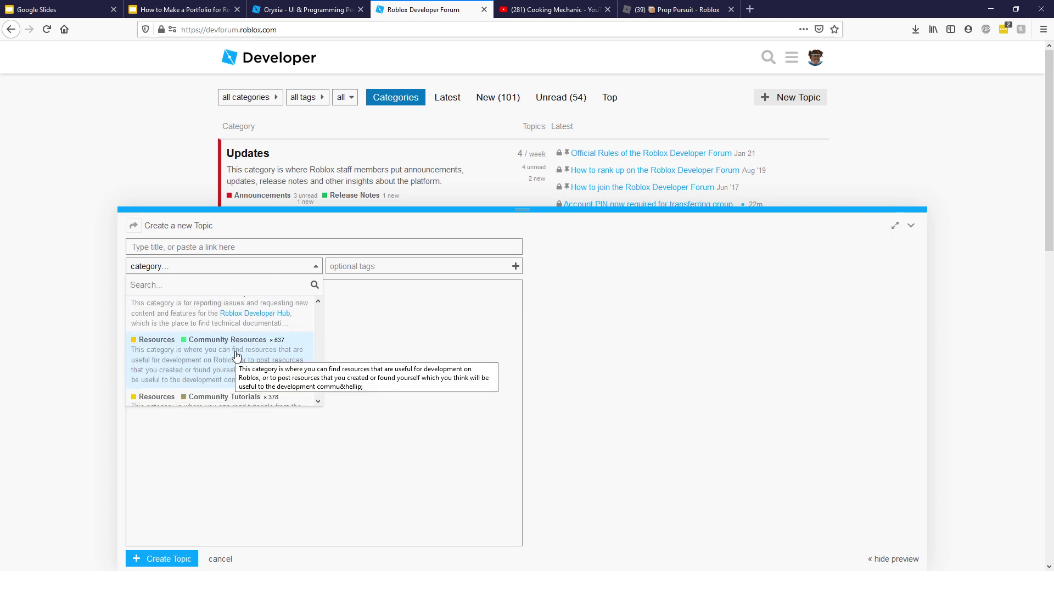
{"action": "type", "text": "folio"}
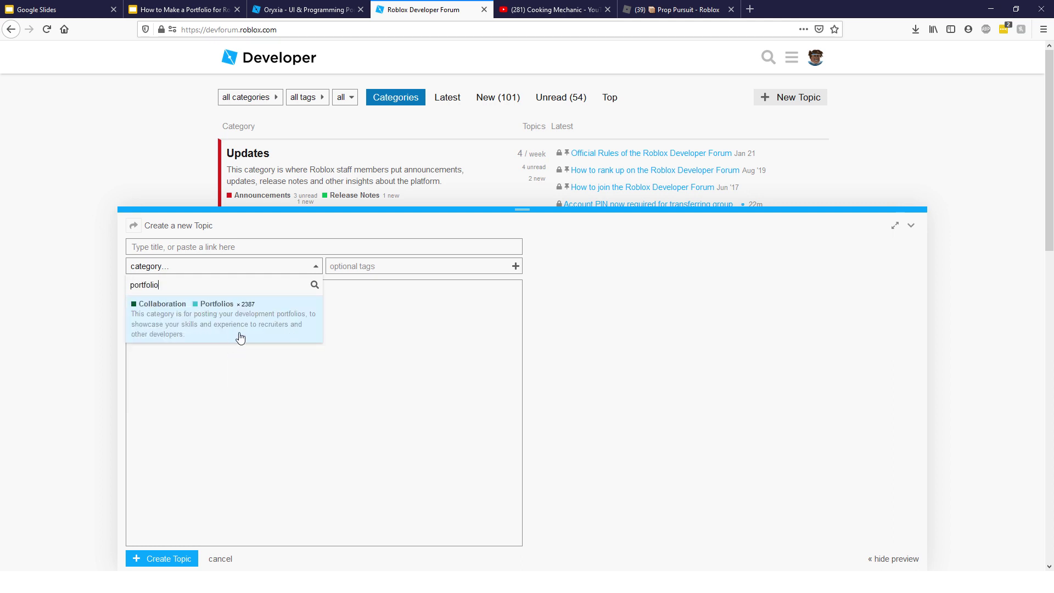
{"action": "left_click", "coordinate": [237, 336]}
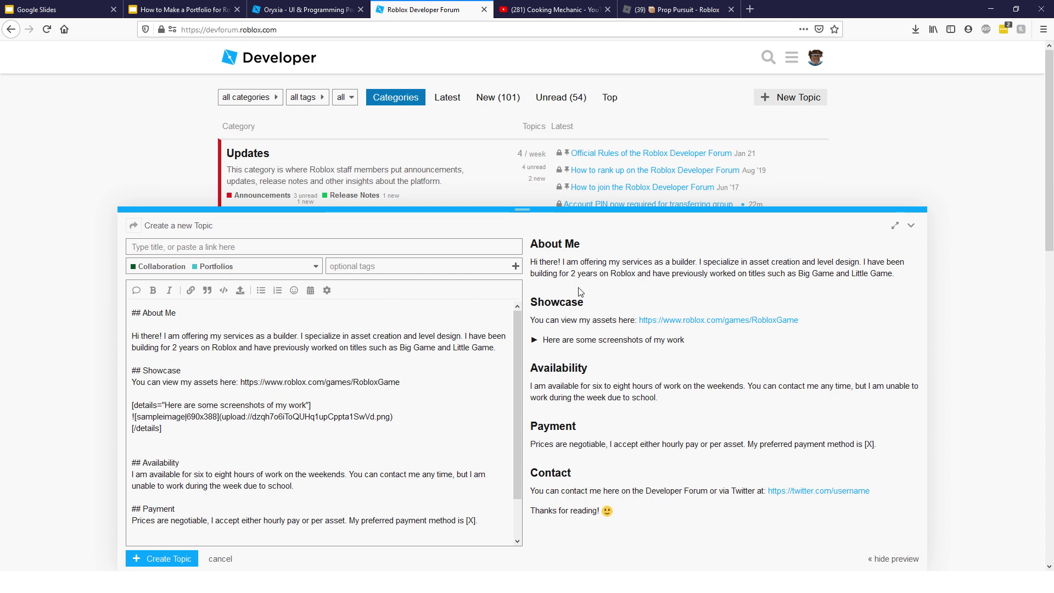
Check the template's About Me preview, glance at the Oryxia portfolio, then return to the draft
{"action": "triple_click", "coordinate": [574, 264]}
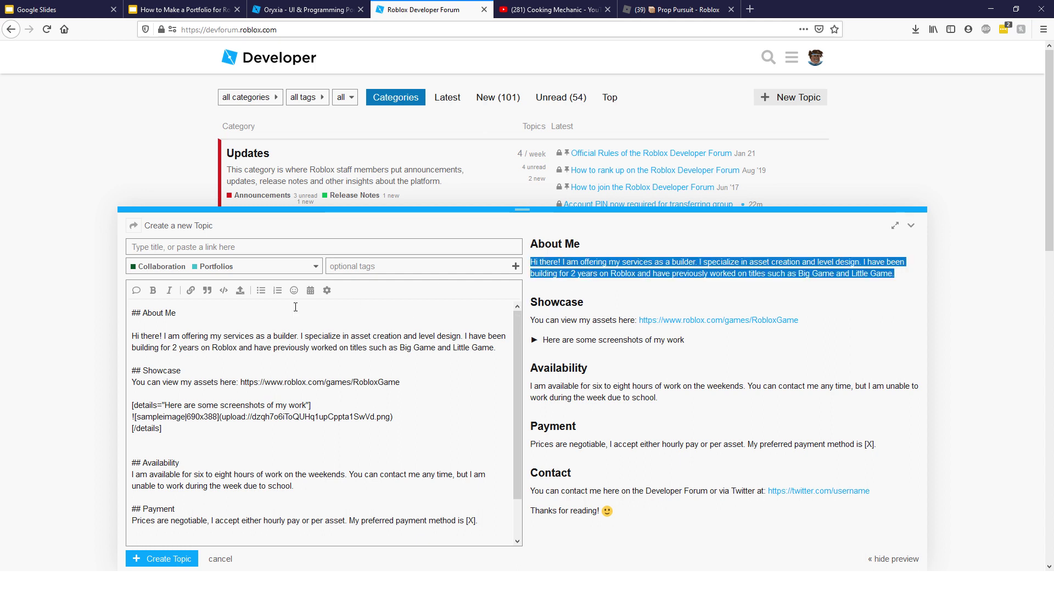
{"action": "left_click", "coordinate": [545, 292]}
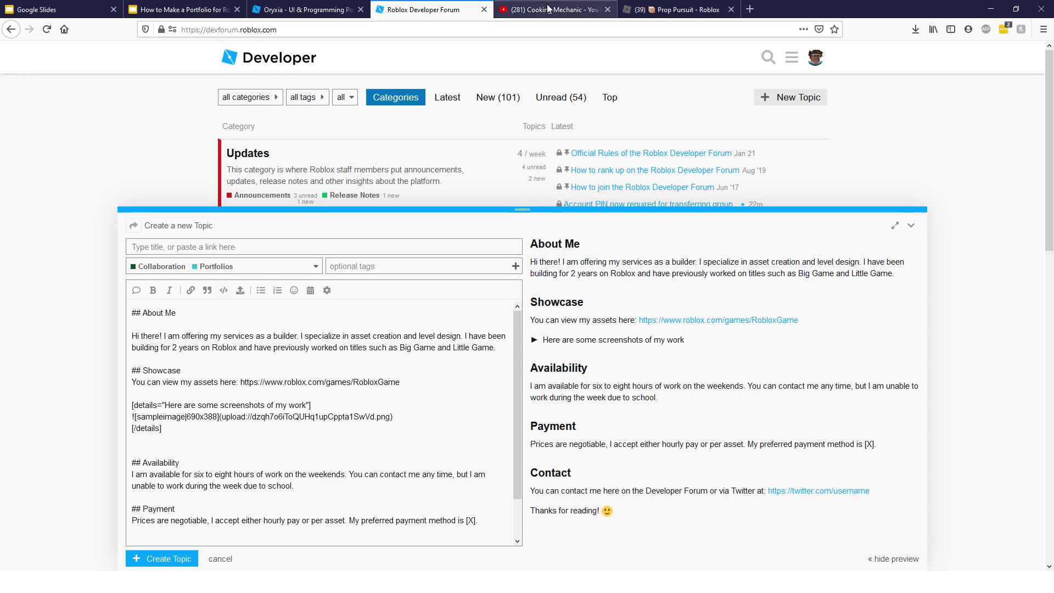
{"action": "left_click", "coordinate": [275, 9]}
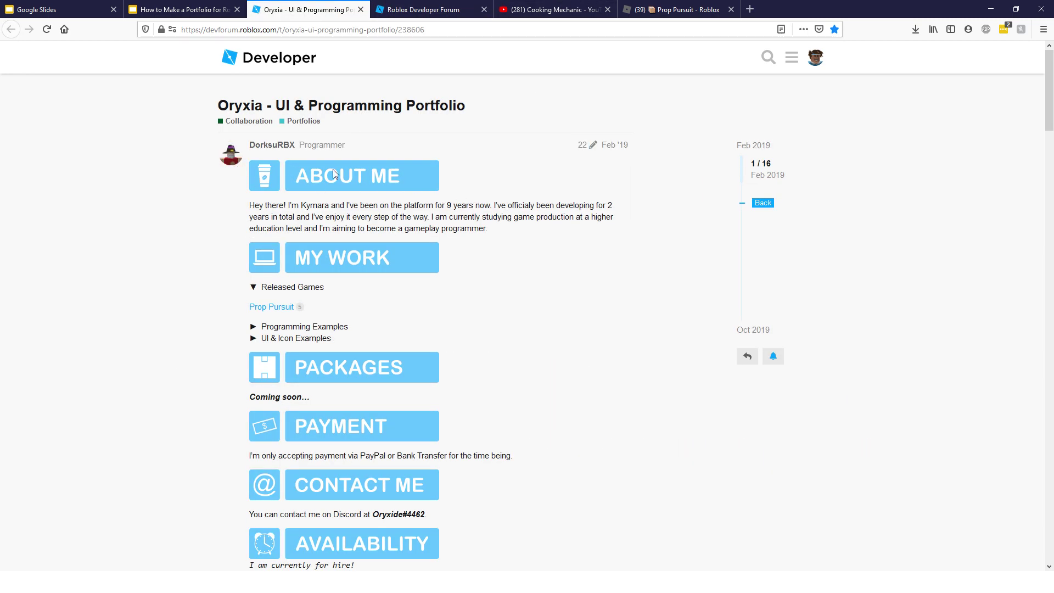
{"action": "scroll", "coordinate": [337, 289], "scroll_direction": "down", "scroll_amount": 3}
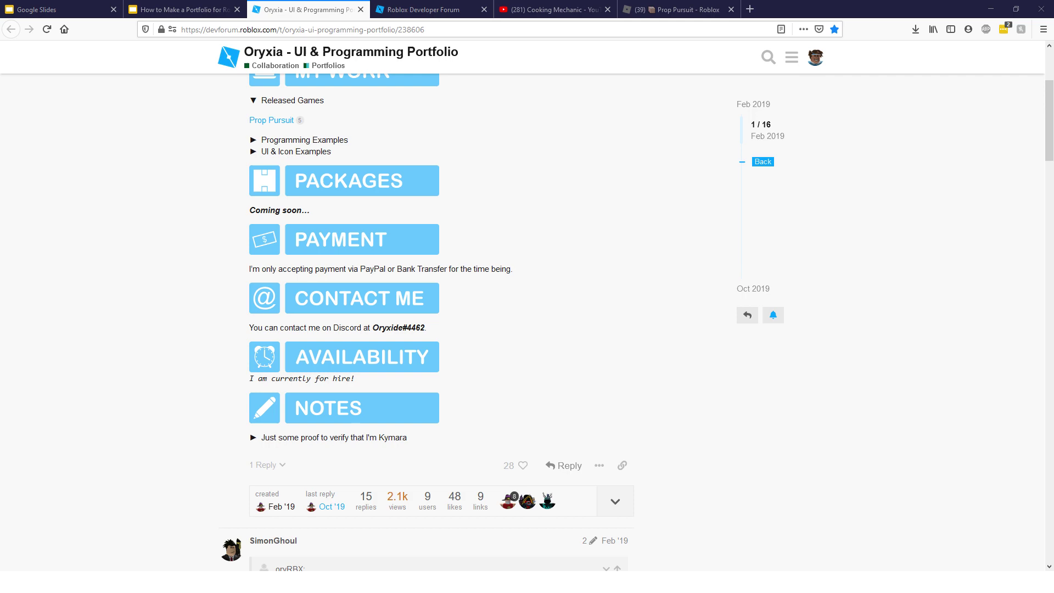
{"action": "left_click", "coordinate": [422, 10]}
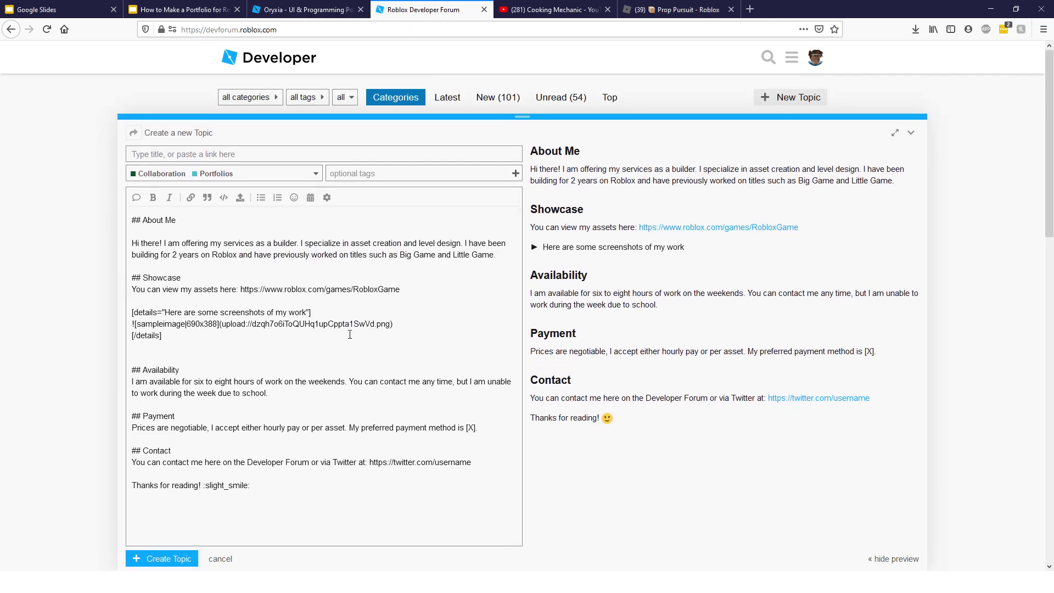
{"action": "left_click", "coordinate": [408, 293]}
{"action": "type", "text": "owjdoajdoawjdajdojaowd"}
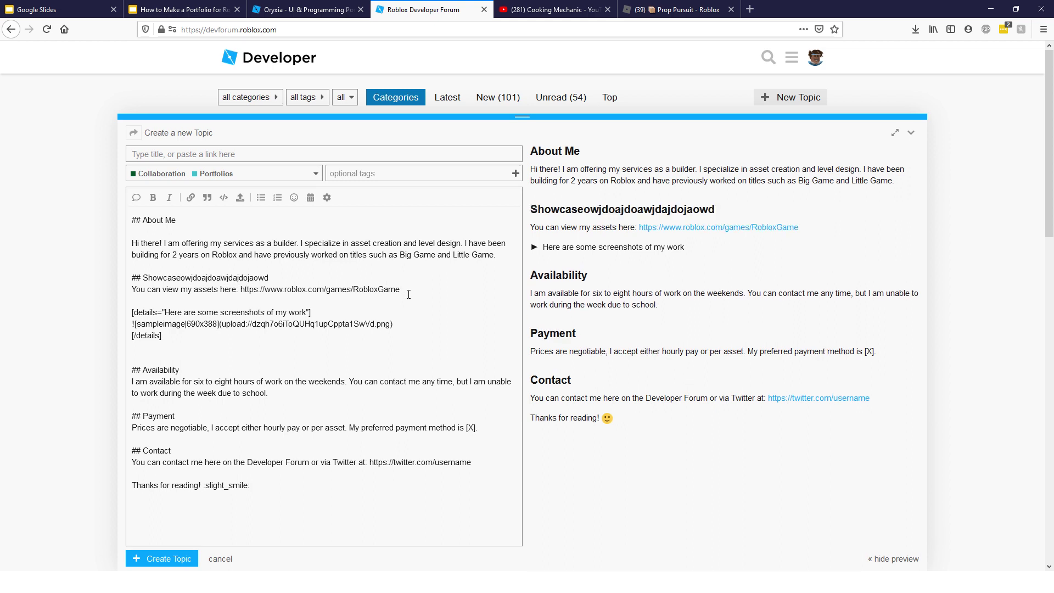
{"action": "key", "text": "ctrl+BackSpace"}
{"action": "type", "text": "Showcase"}
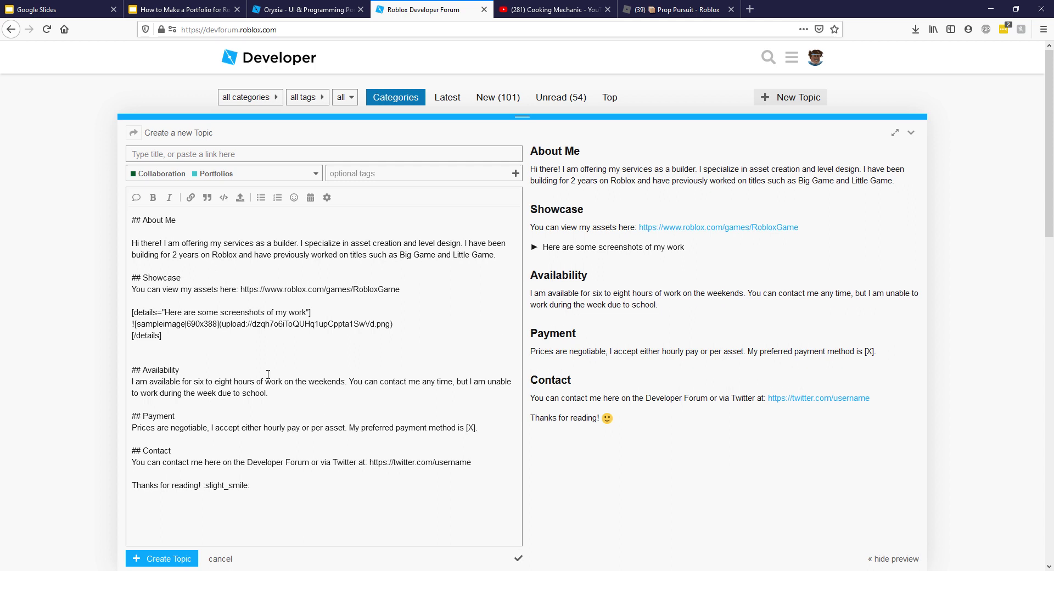
{"action": "scroll", "coordinate": [252, 308], "scroll_direction": "down", "scroll_amount": 3}
{"action": "scroll", "coordinate": [231, 237], "scroll_direction": "up", "scroll_amount": 3}
{"action": "left_click_drag", "start_coordinate": [496, 255], "coordinate": [273, 243]}
Type 'scripter and I am a very good scripter. Hire me or else!' into About Me
{"action": "type", "text": "scripter"}
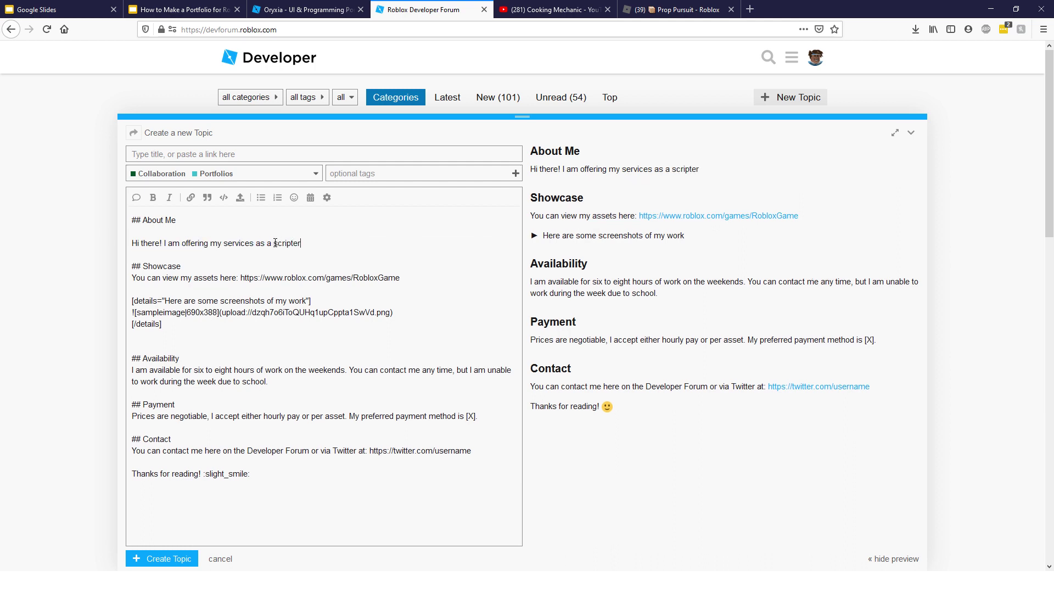
{"action": "type", "text": " and I am a very good scripter. Hiere"}
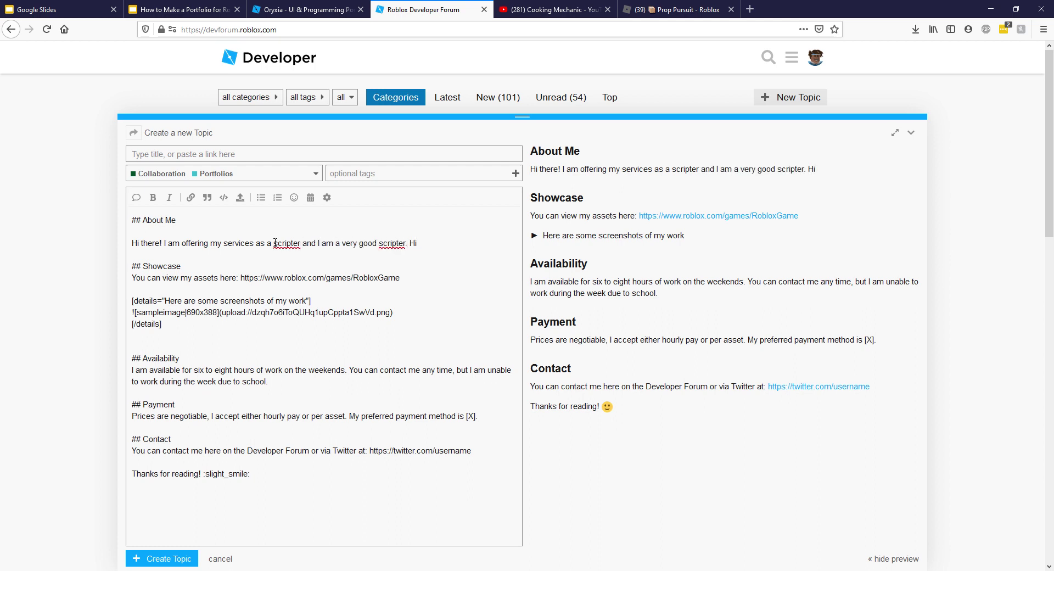
{"action": "key", "text": "BackSpace"}
{"action": "key", "text": "BackSpace"}
{"action": "key", "text": "BackSpace"}
{"action": "type", "text": "re me ore"}
{"action": "type", "text": "else!"}
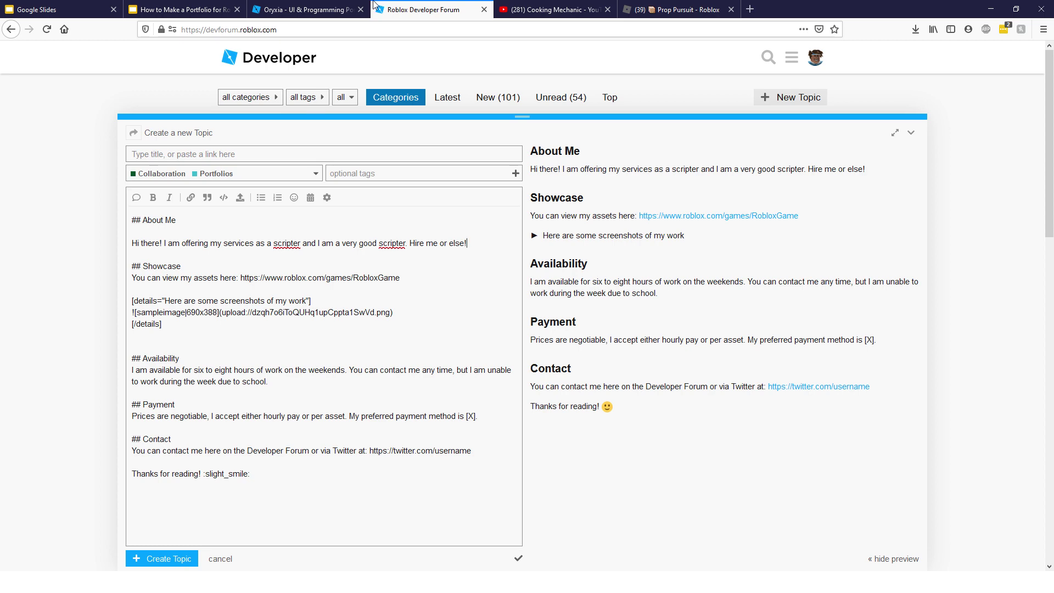
Replace 'Hire me or else!' with 'I've been scripting for 7 years and I'm 35 years old'
{"action": "left_click", "coordinate": [307, 10]}
{"action": "scroll", "coordinate": [423, 209], "scroll_direction": "up", "scroll_amount": 3}
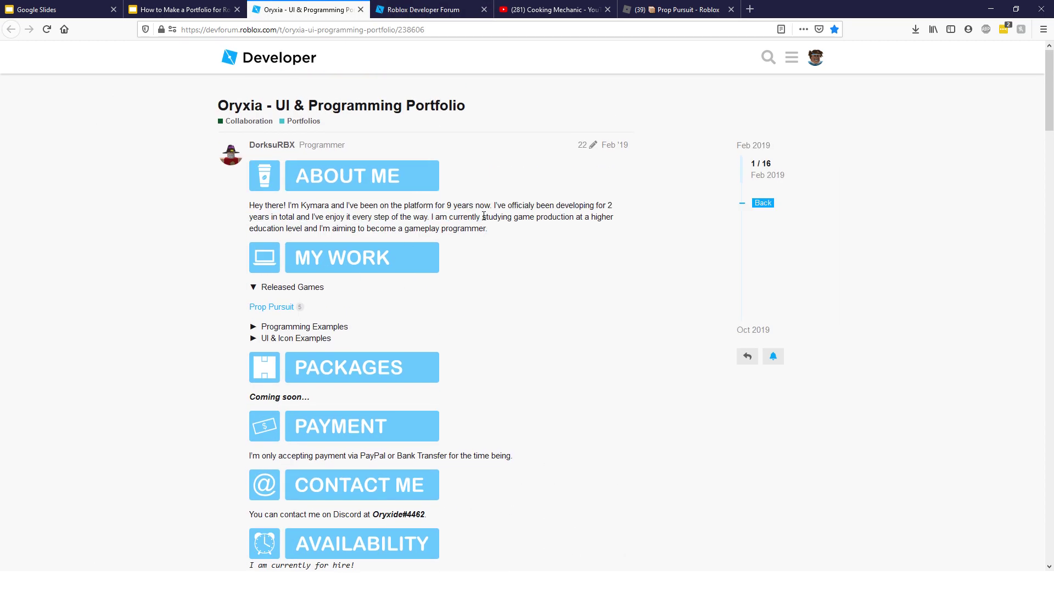
{"action": "key", "text": "ctrl+Tab"}
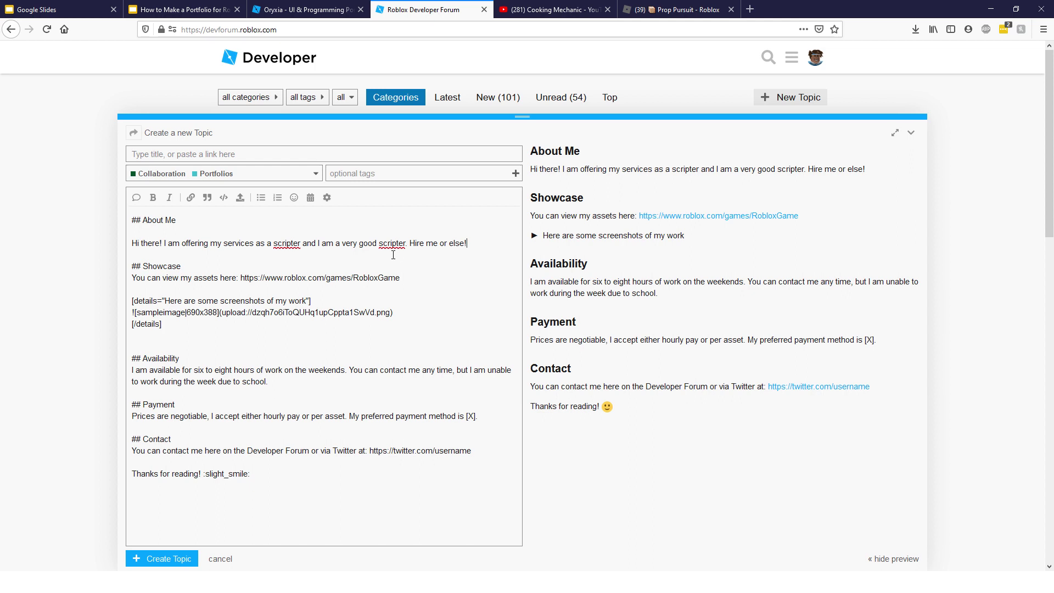
{"action": "key", "text": "BackSpace"}
{"action": "key", "text": "BackSpace"}
{"action": "key", "text": "BackSpace"}
{"action": "key", "text": "BackSpace"}
{"action": "key", "text": "BackSpace"}
{"action": "key", "text": "BackSpace"}
{"action": "key", "text": "BackSpace"}
{"action": "key", "text": "BackSpace"}
{"action": "key", "text": "BackSpace"}
{"action": "key", "text": "BackSpace"}
{"action": "key", "text": "BackSpace"}
{"action": "key", "text": "BackSpace"}
{"action": "key", "text": "BackSpace"}
{"action": "key", "text": "BackSpace"}
{"action": "key", "text": "BackSpace"}
{"action": "key", "text": "BackSpace"}
{"action": "type", "text": "I"}
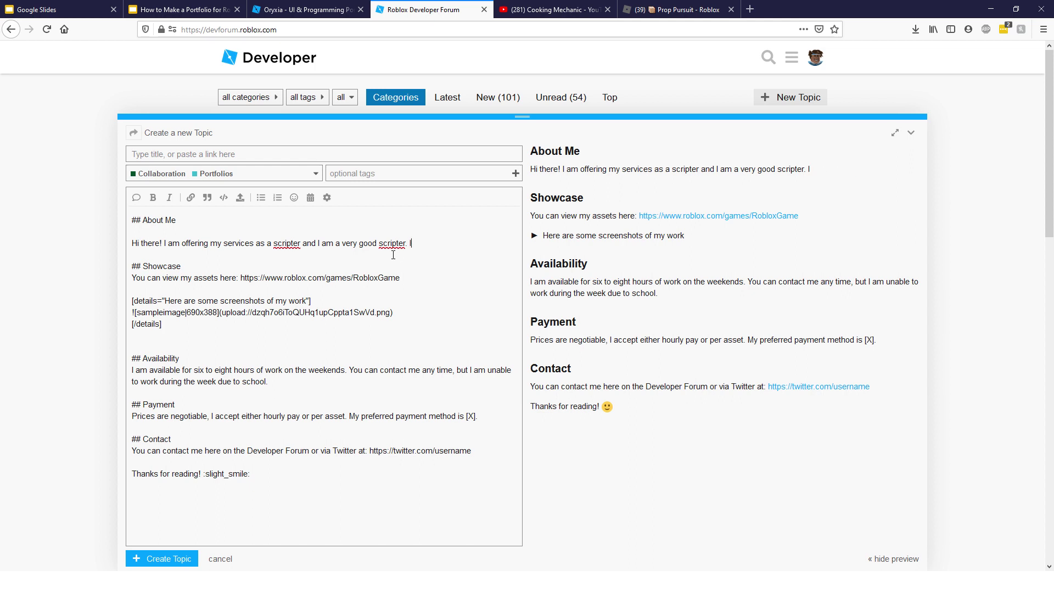
{"action": "type", "text": "'ve been scripting for 7"}
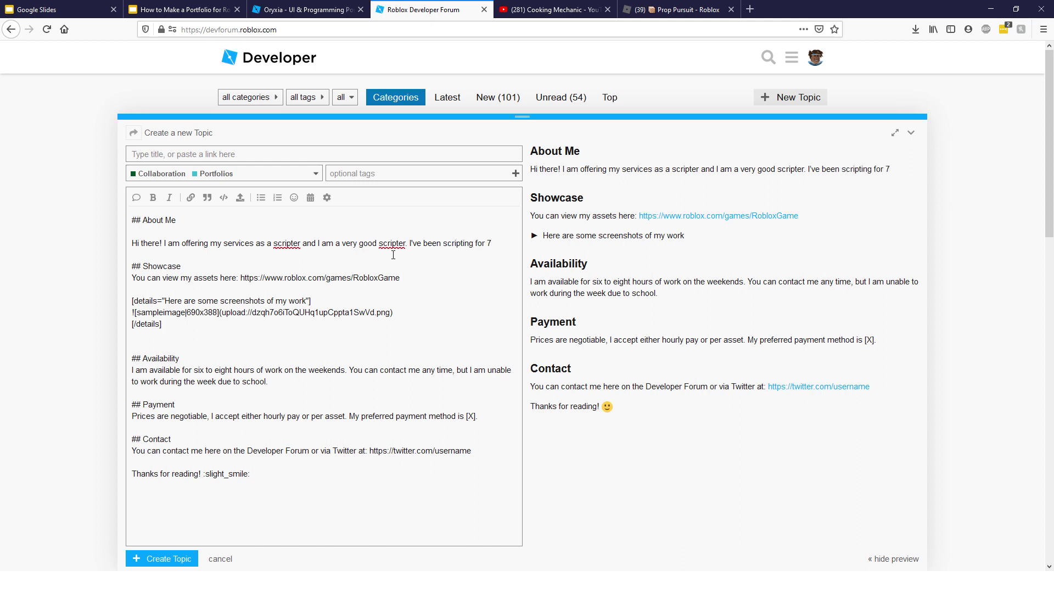
{"action": "type", "text": " years and I "}
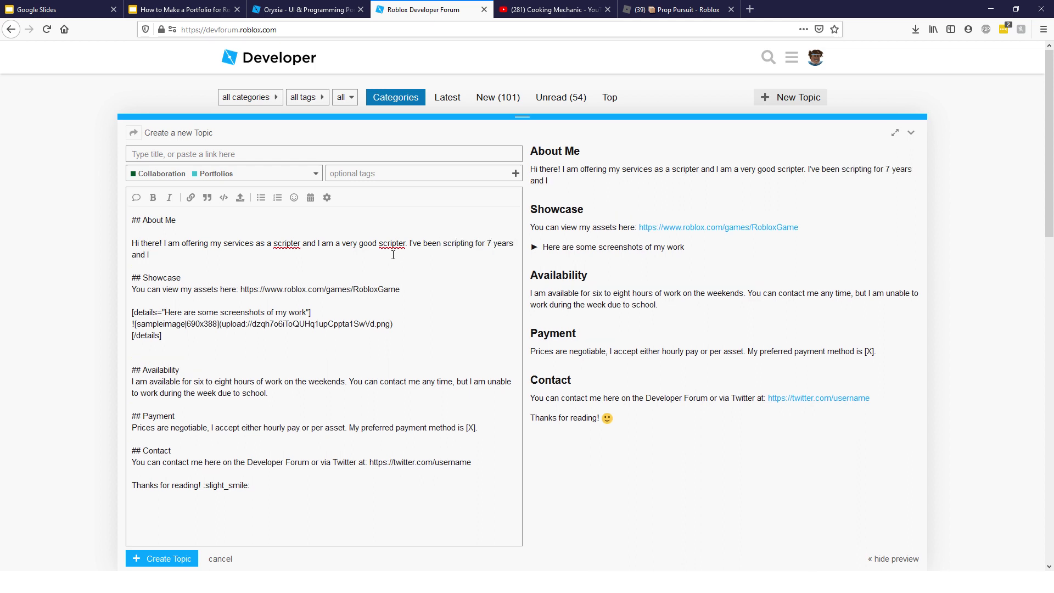
{"action": "type", "text": "basically scripted arsenal."}
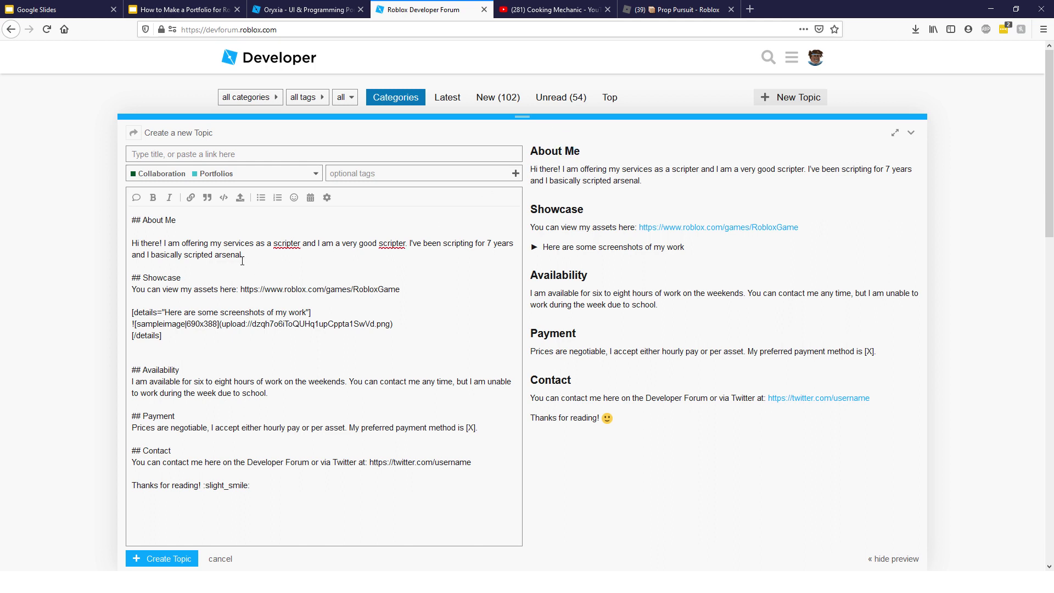
{"action": "key", "text": "ctrl+BackSpace"}
{"action": "key", "text": "ctrl+BackSpace"}
{"action": "key", "text": "ctrl+BackSpace"}
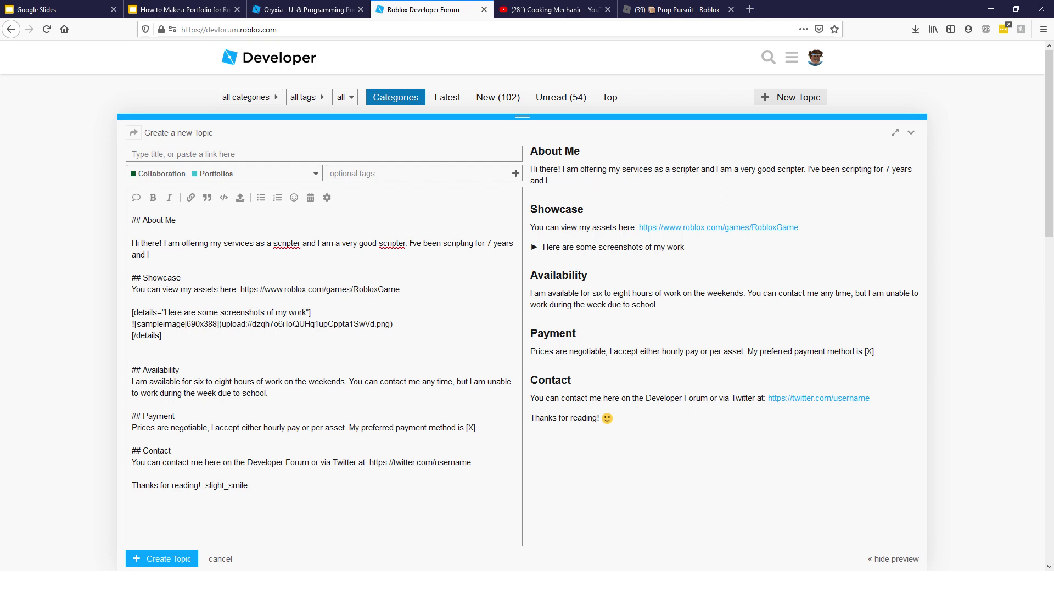
{"action": "type", "text": "'m 35 years old."}
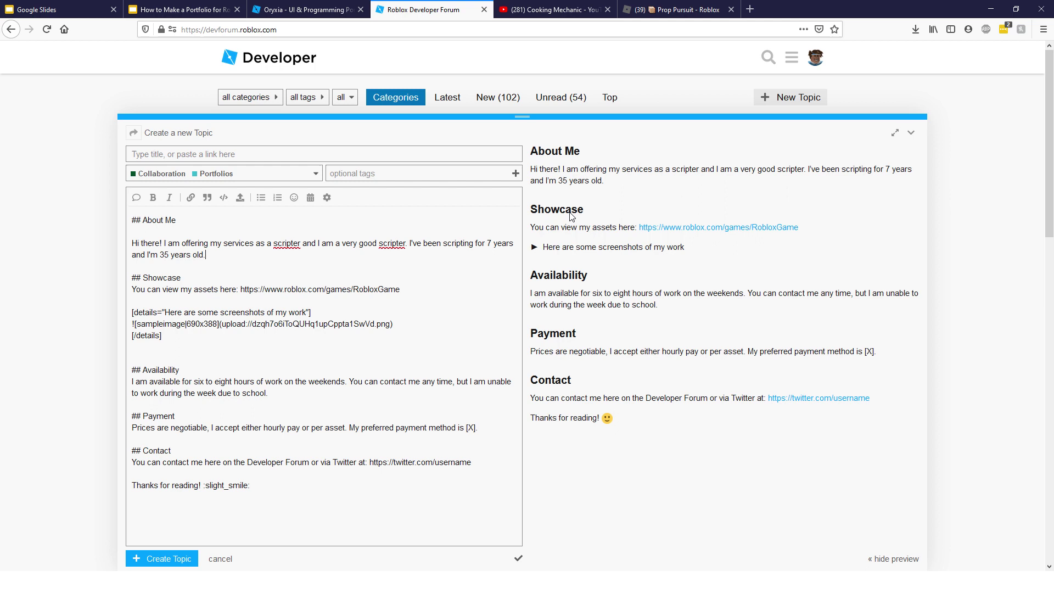
{"action": "left_click", "coordinate": [581, 254]}
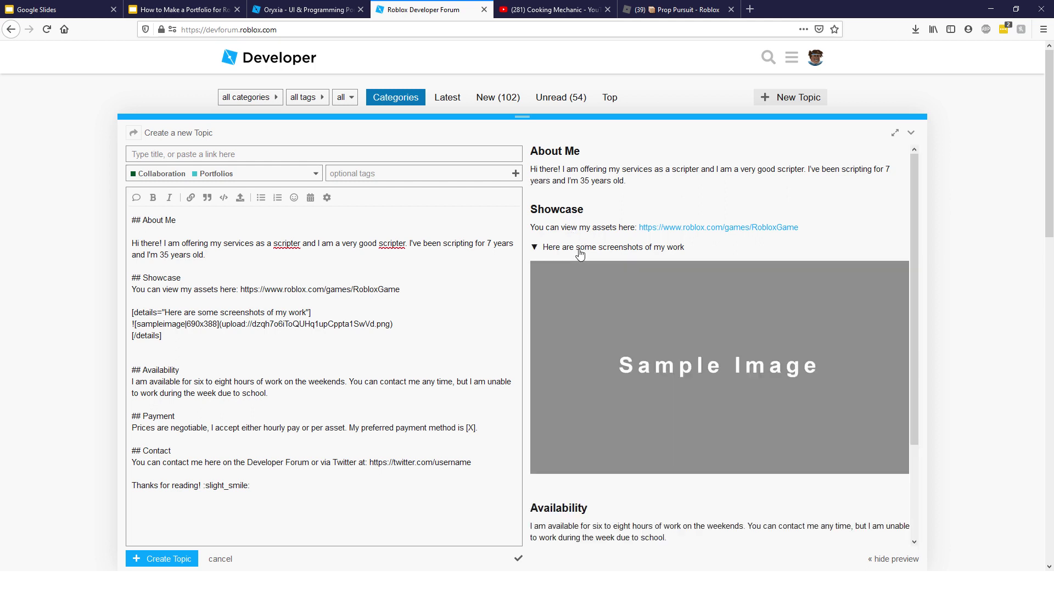
{"action": "left_click", "coordinate": [589, 254]}
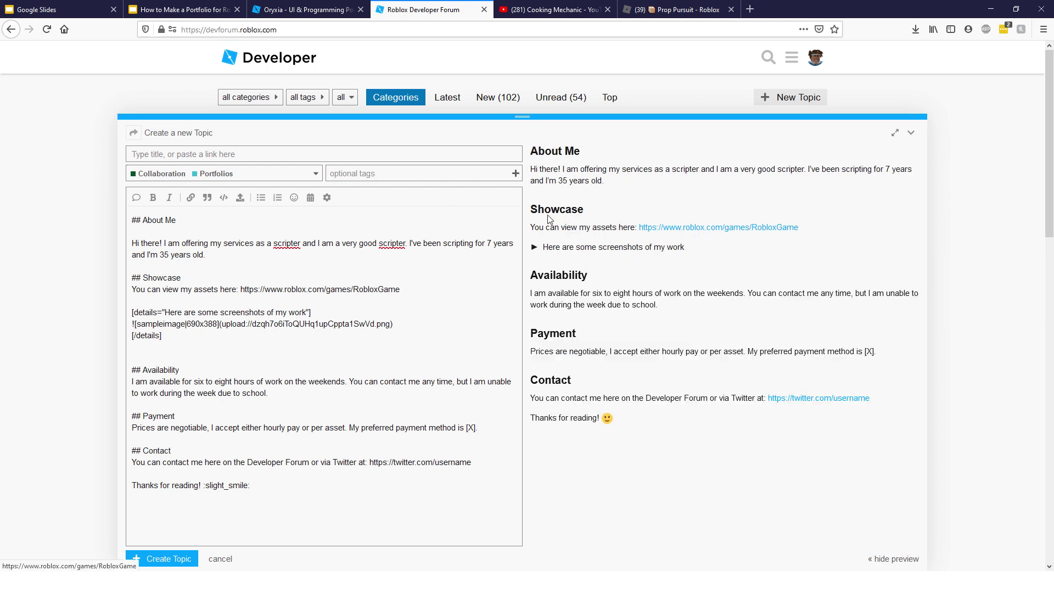
{"action": "left_click_drag", "start_coordinate": [411, 295], "coordinate": [242, 291]}
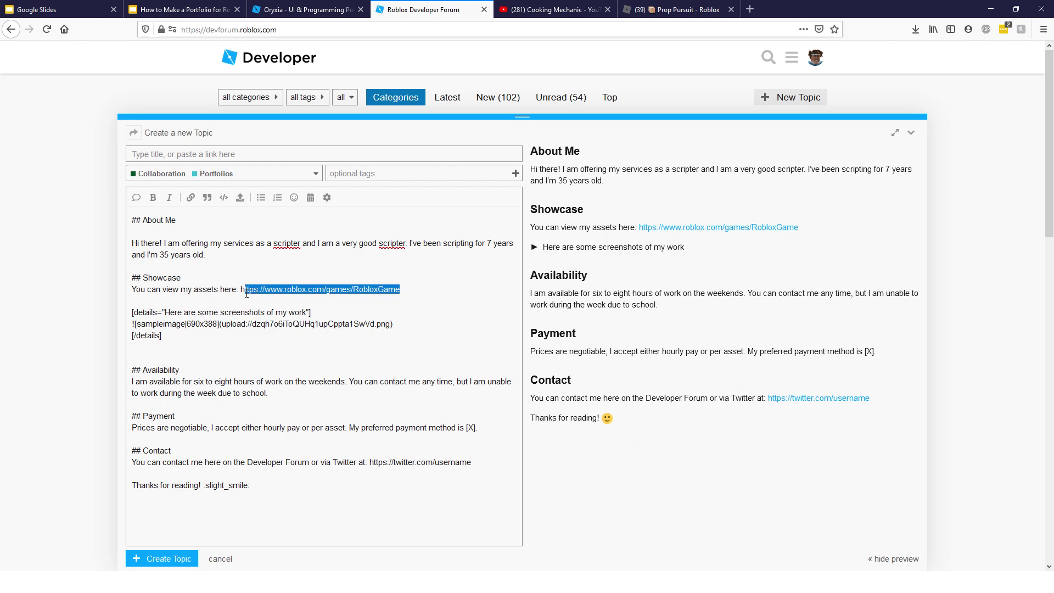
{"action": "left_click", "coordinate": [242, 291]}
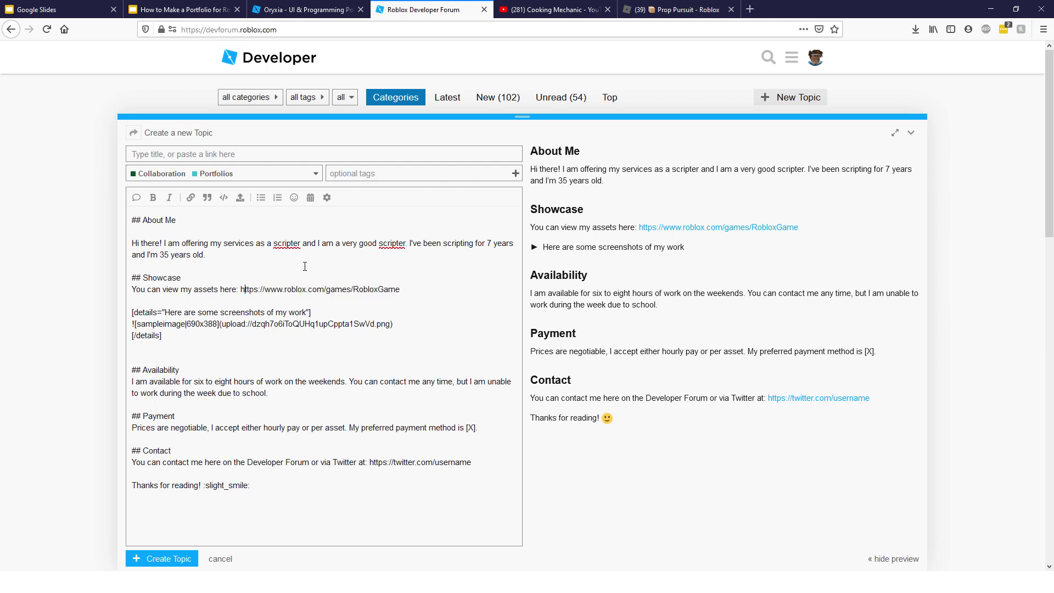
{"action": "left_click", "coordinate": [660, 10]}
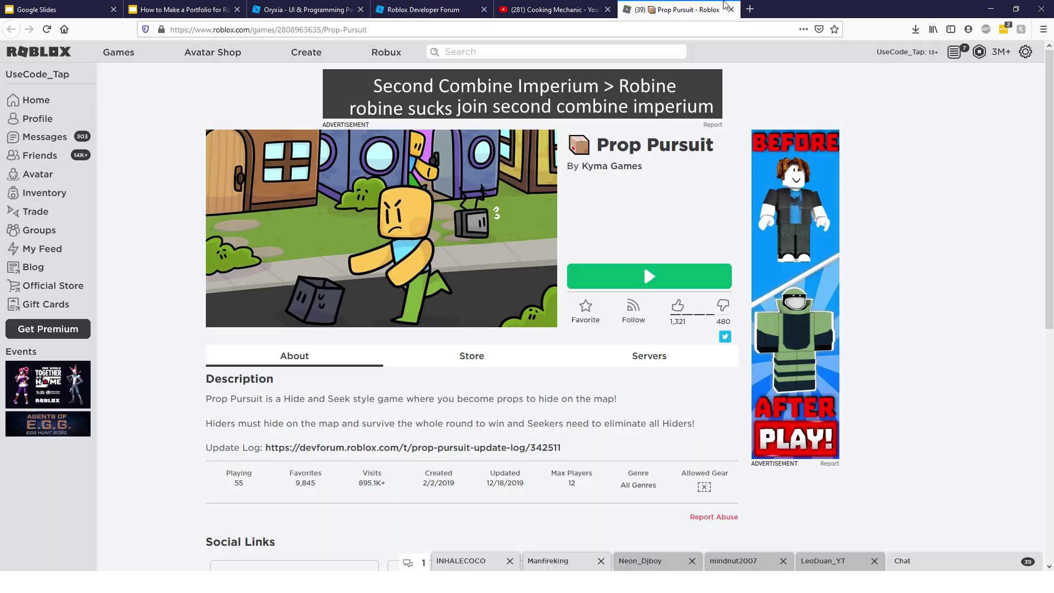
{"action": "left_click", "coordinate": [587, 362]}
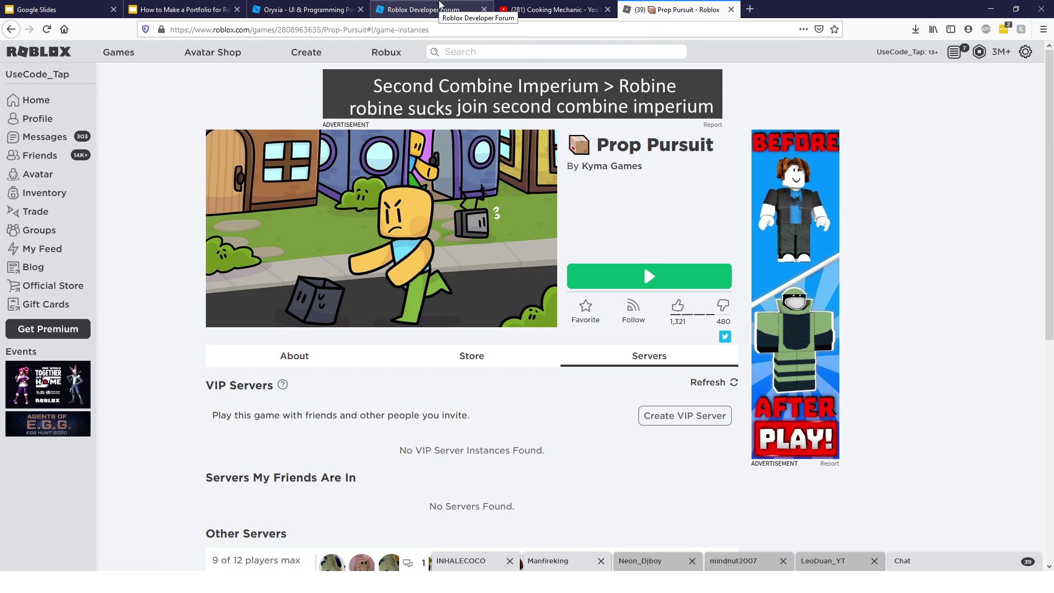
{"action": "left_click", "coordinate": [441, 4]}
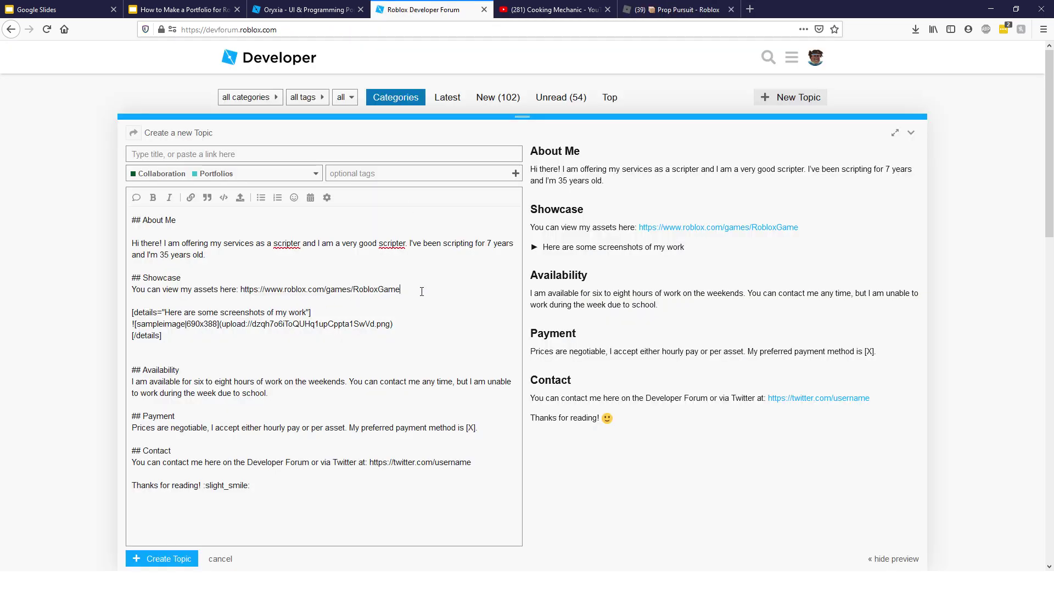
Delete the three-line [details] screenshots block with its Sample Image, keeping the assets link line
{"action": "left_click_drag", "start_coordinate": [421, 292], "coordinate": [249, 294]}
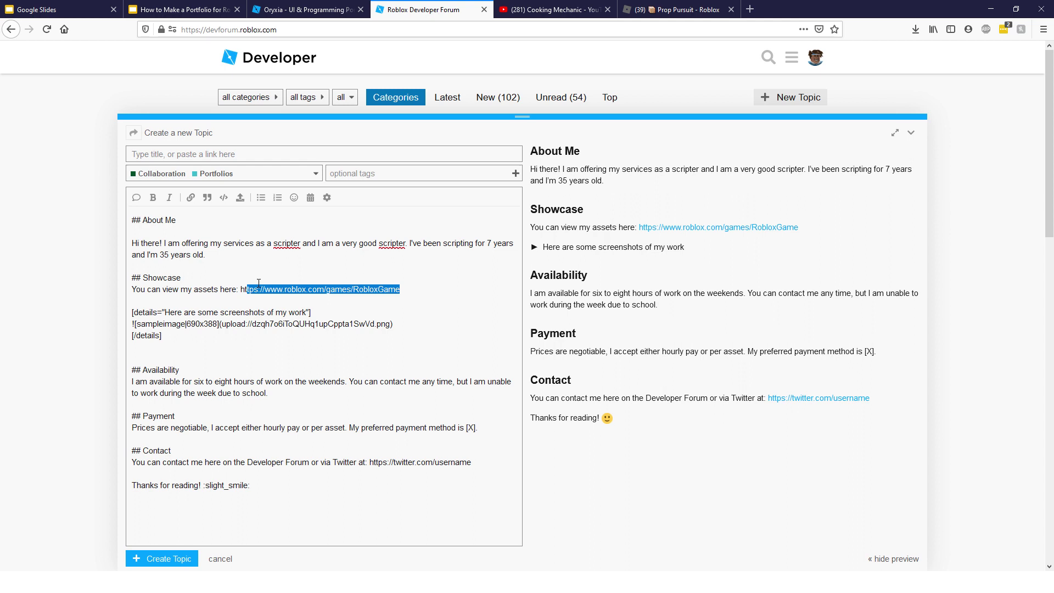
{"action": "left_click_drag", "start_coordinate": [580, 254], "coordinate": [735, 262]}
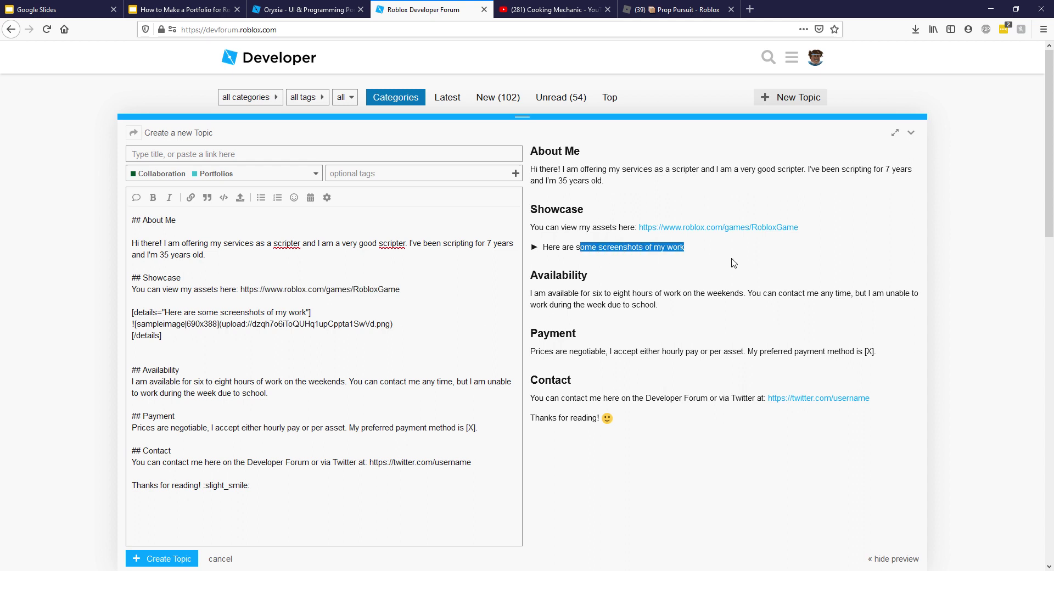
{"action": "left_click", "coordinate": [599, 247]}
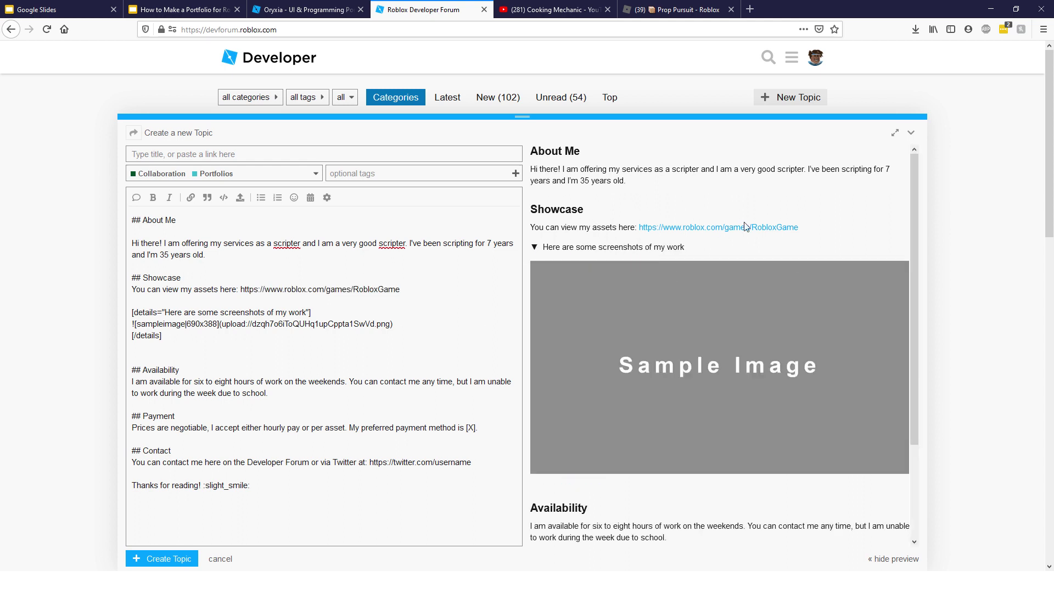
{"action": "mouse_move", "coordinate": [630, 322]}
{"action": "left_click_drag", "start_coordinate": [266, 340], "coordinate": [138, 296]}
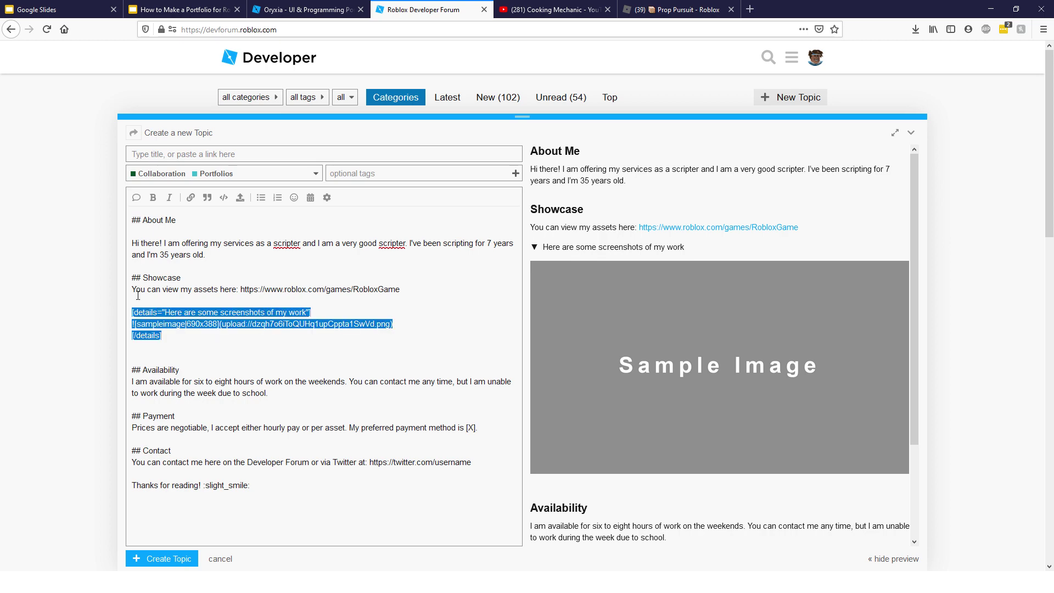
{"action": "key", "text": "BackSpace"}
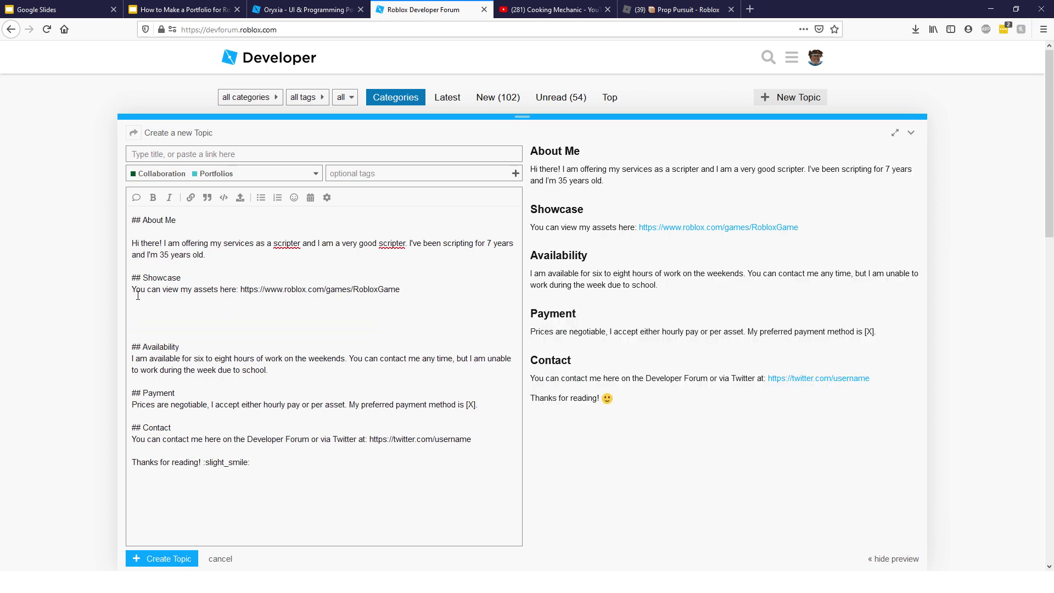
Try the image upload, date-time and emoji buttons, closing each without inserting anything
{"action": "left_click", "coordinate": [240, 198]}
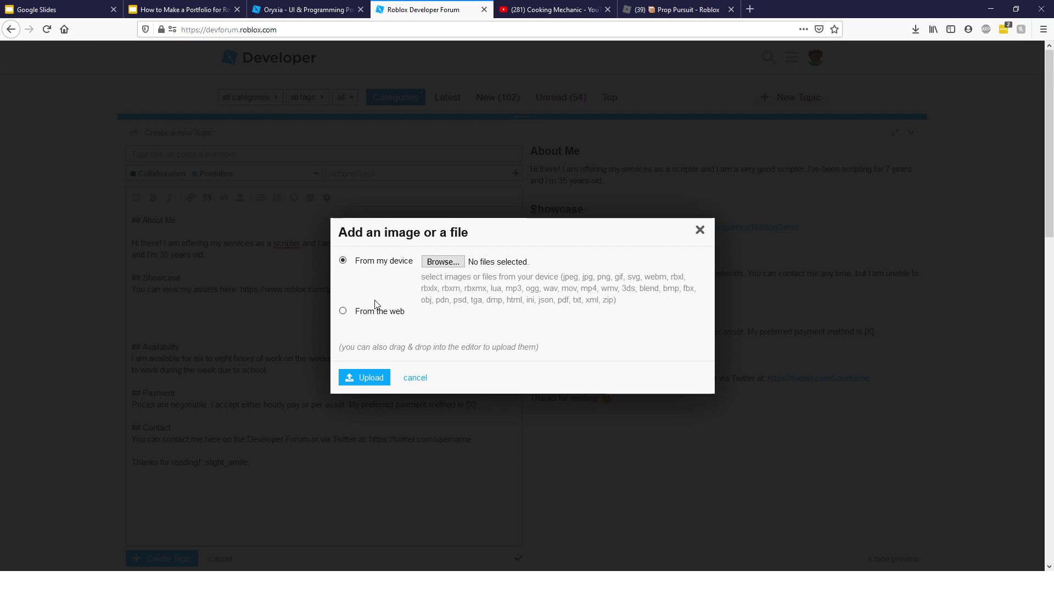
{"action": "left_click", "coordinate": [415, 378]}
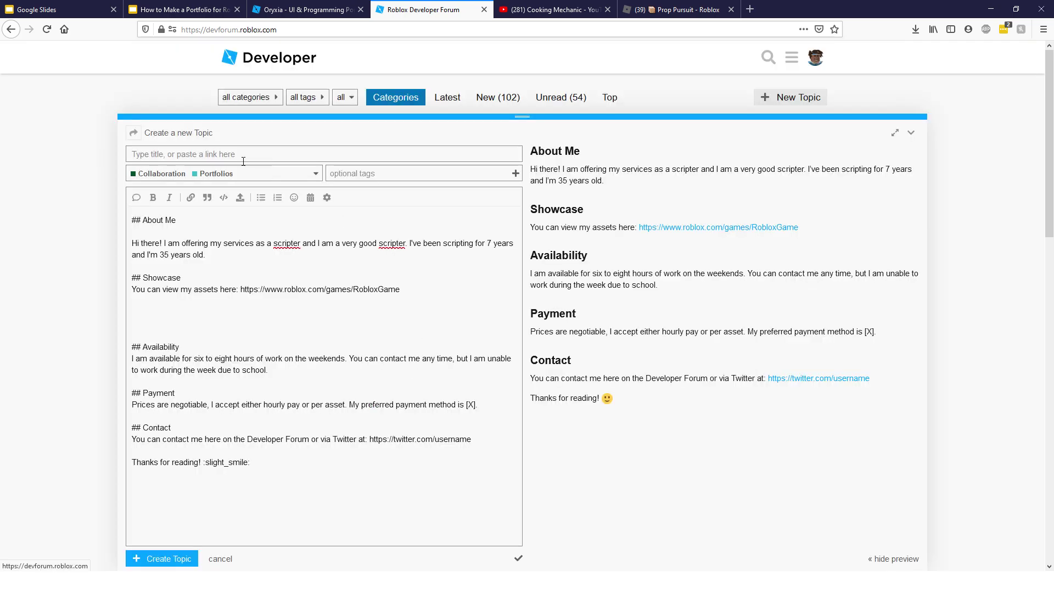
{"action": "left_click", "coordinate": [310, 198]}
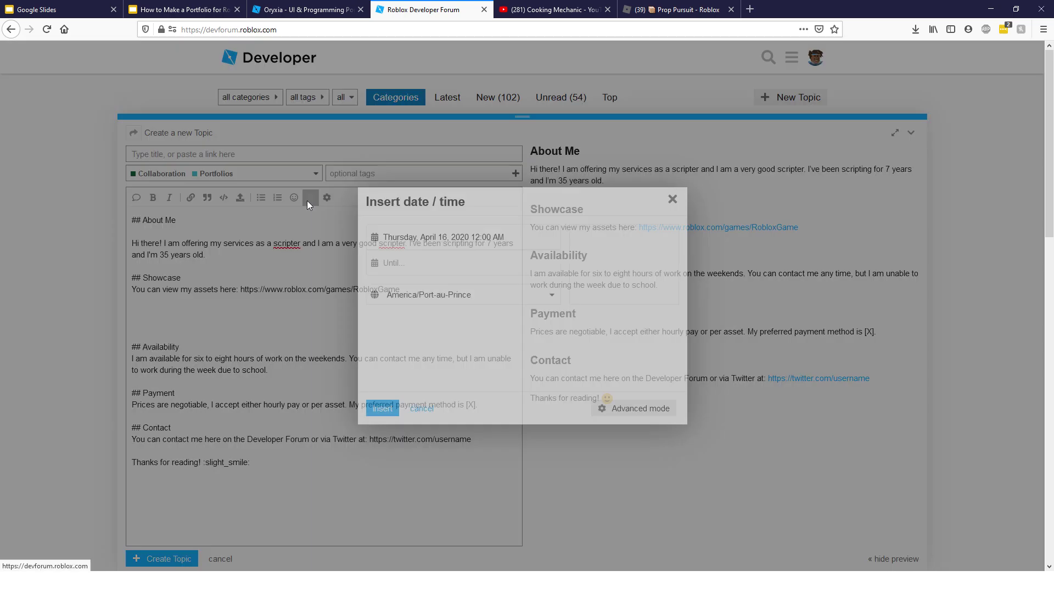
{"action": "left_click", "coordinate": [358, 290]}
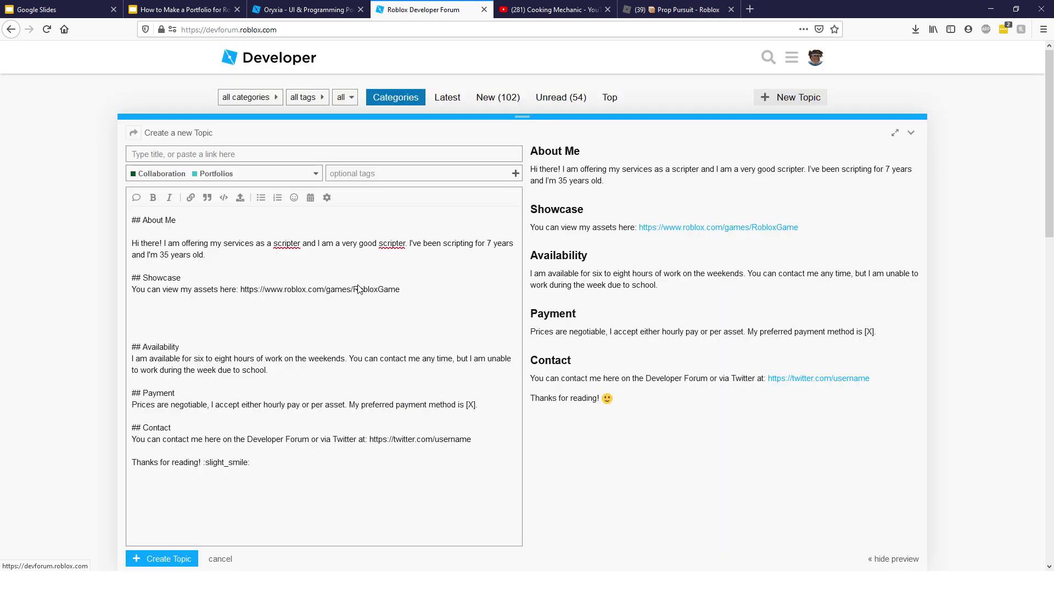
{"action": "left_click", "coordinate": [293, 198]}
{"action": "left_click", "coordinate": [293, 198]}
Insert a numbered list item, type 'This' in it, then delete it again
{"action": "left_click", "coordinate": [277, 198]}
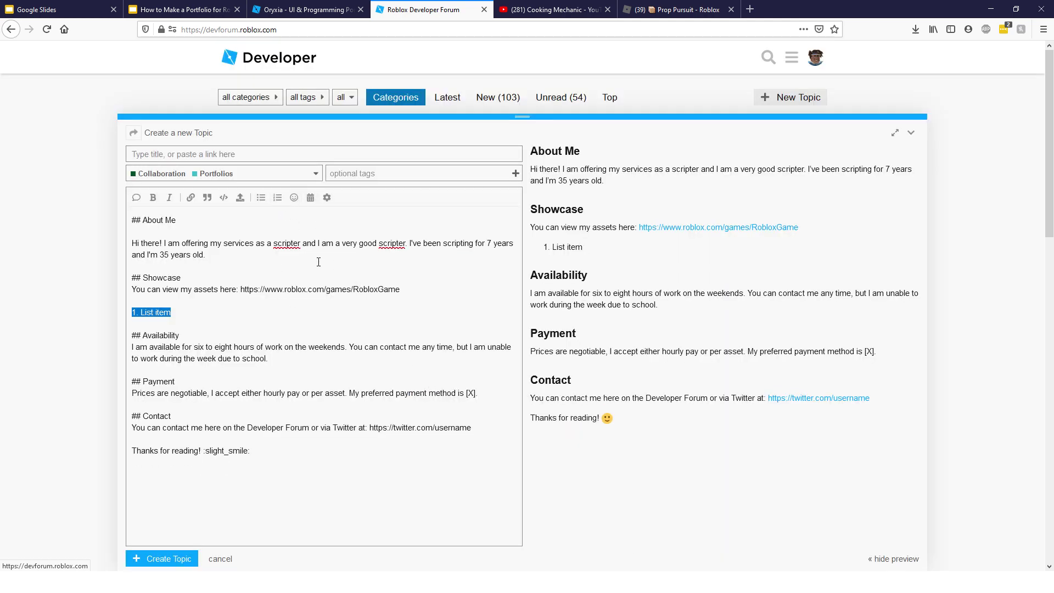
{"action": "key", "text": "Right"}
{"action": "key", "text": "BackSpace"}
{"action": "key", "text": "BackSpace"}
{"action": "key", "text": "BackSpace"}
{"action": "key", "text": "BackSpace"}
{"action": "key", "text": "BackSpace"}
{"action": "key", "text": "BackSpace"}
{"action": "key", "text": "BackSpace"}
{"action": "key", "text": "BackSpace"}
{"action": "key", "text": "BackSpace"}
{"action": "type", "text": "THis"}
{"action": "key", "text": "Return"}
{"action": "type", "text": "This"}
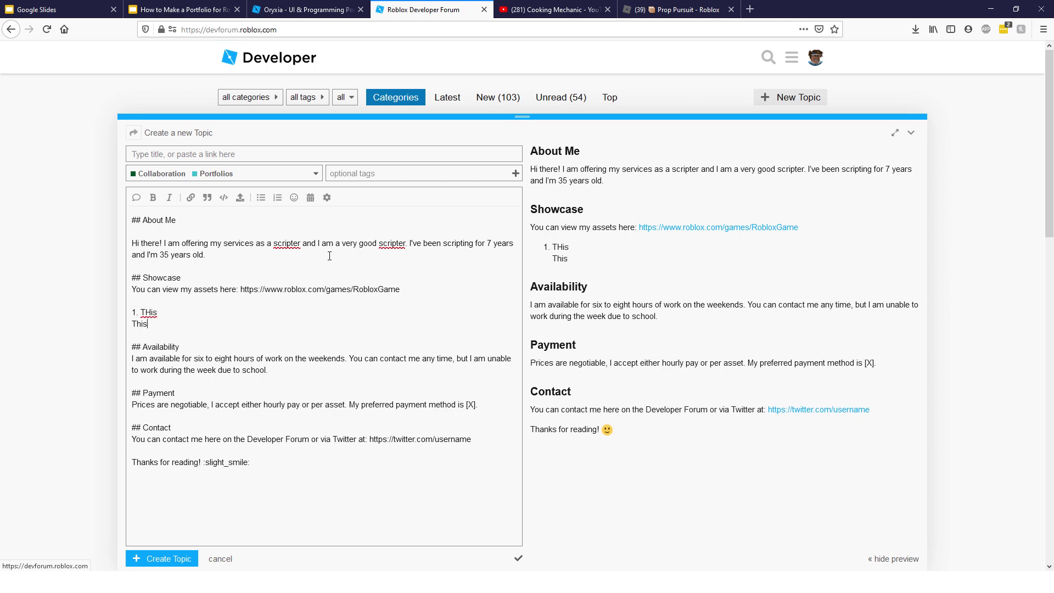
{"action": "key", "text": "BackSpace"}
{"action": "key", "text": "BackSpace"}
{"action": "key", "text": "BackSpace"}
{"action": "key", "text": "BackSpace"}
{"action": "key", "text": "BackSpace"}
{"action": "key", "text": "BackSpace"}
{"action": "key", "text": "BackSpace"}
{"action": "key", "text": "BackSpace"}
{"action": "key", "text": "BackSpace"}
{"action": "key", "text": "BackSpace"}
{"action": "key", "text": "BackSpace"}
{"action": "key", "text": "BackSpace"}
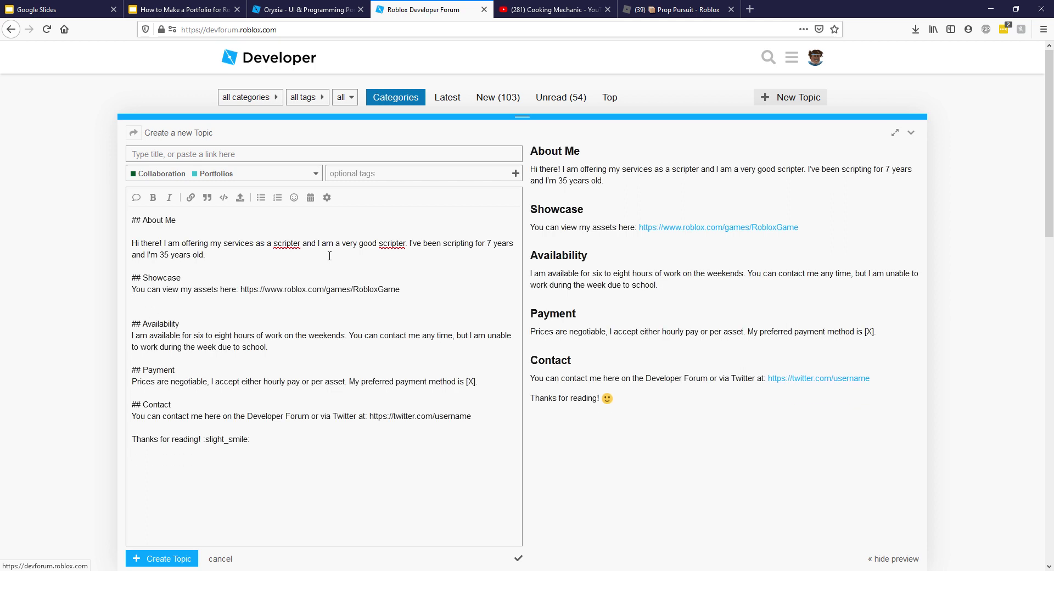
Glance at the Cooking Mechanic video, then return and place the caret below the Showcase link
{"action": "left_click_drag", "start_coordinate": [401, 290], "coordinate": [243, 290]}
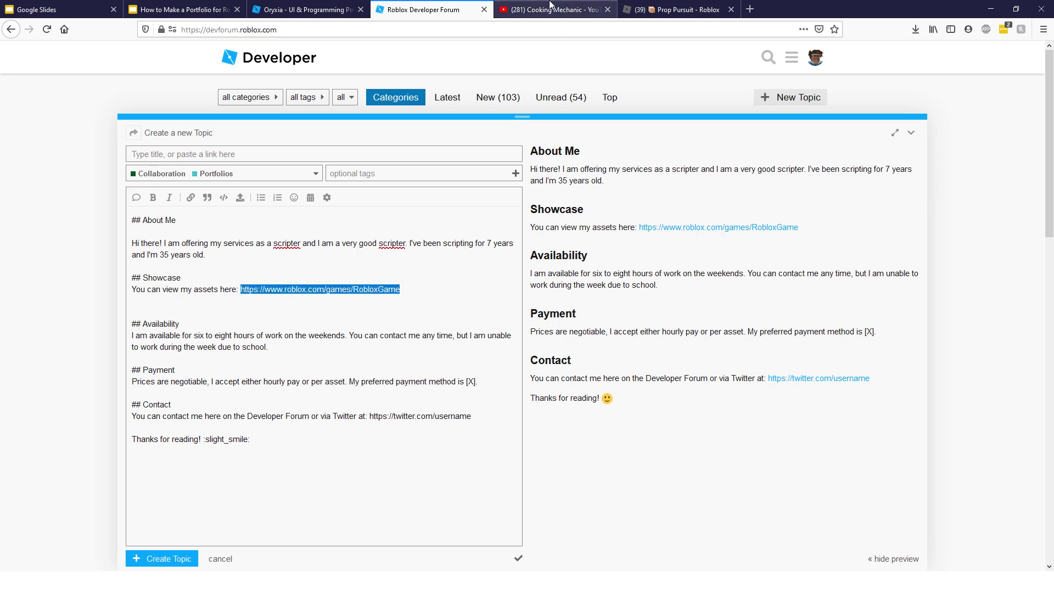
{"action": "left_click", "coordinate": [529, 9]}
{"action": "left_click", "coordinate": [441, 8]}
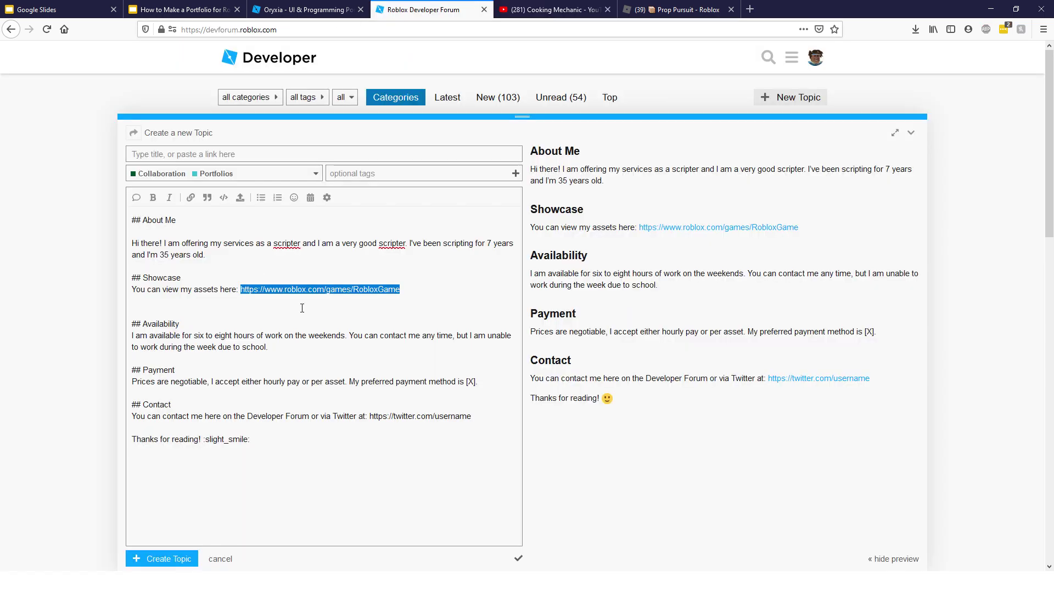
{"action": "left_click", "coordinate": [368, 302]}
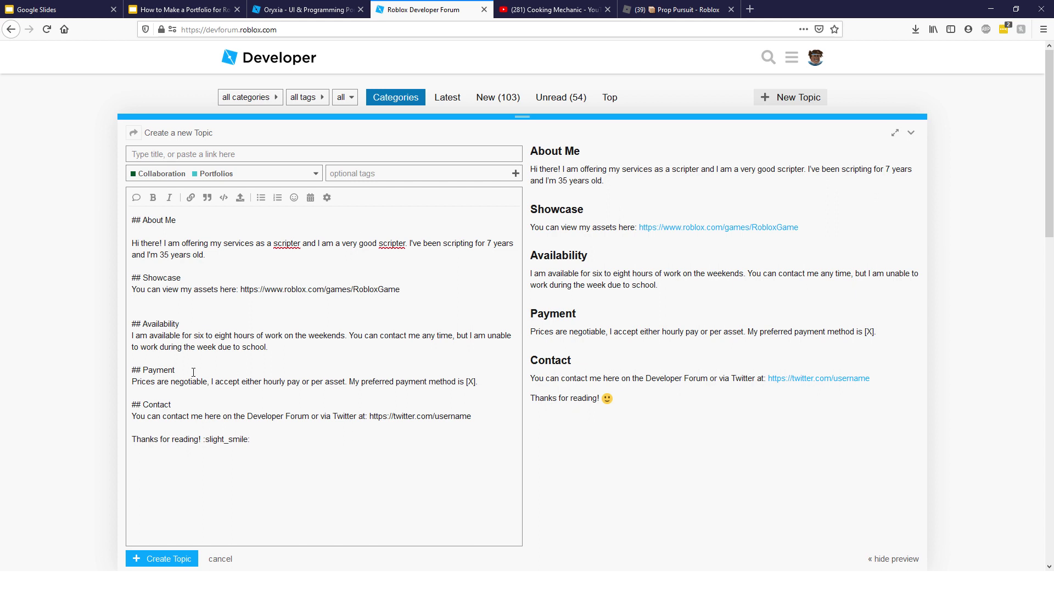
Remove the blank line after Showcase and replace Availability with 'I can work 24/7 because of quarantine hire me !!!!'
{"action": "key", "text": "BackSpace"}
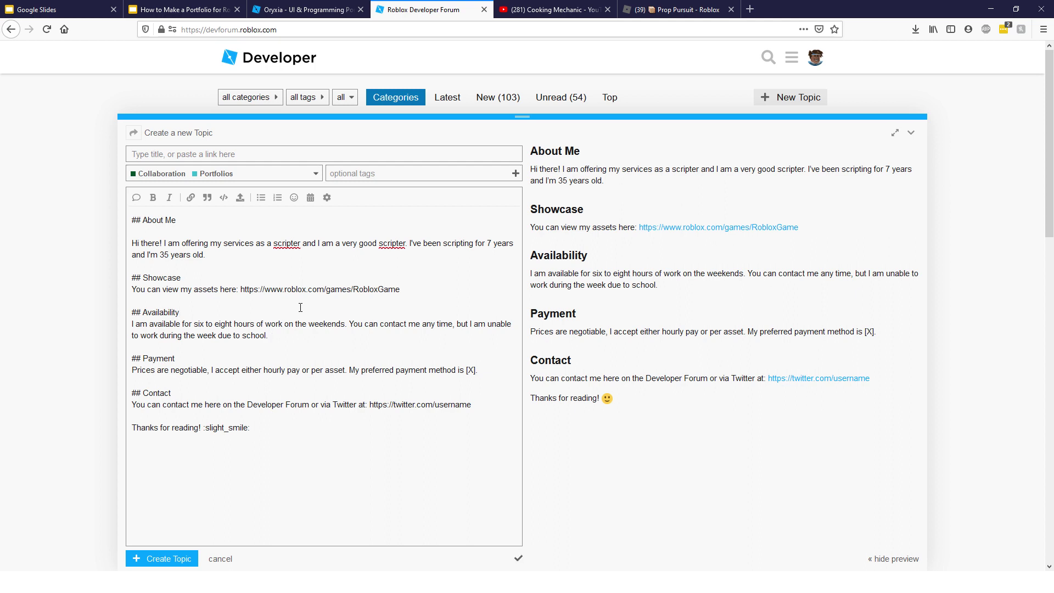
{"action": "left_click_drag", "start_coordinate": [283, 324], "coordinate": [120, 327]}
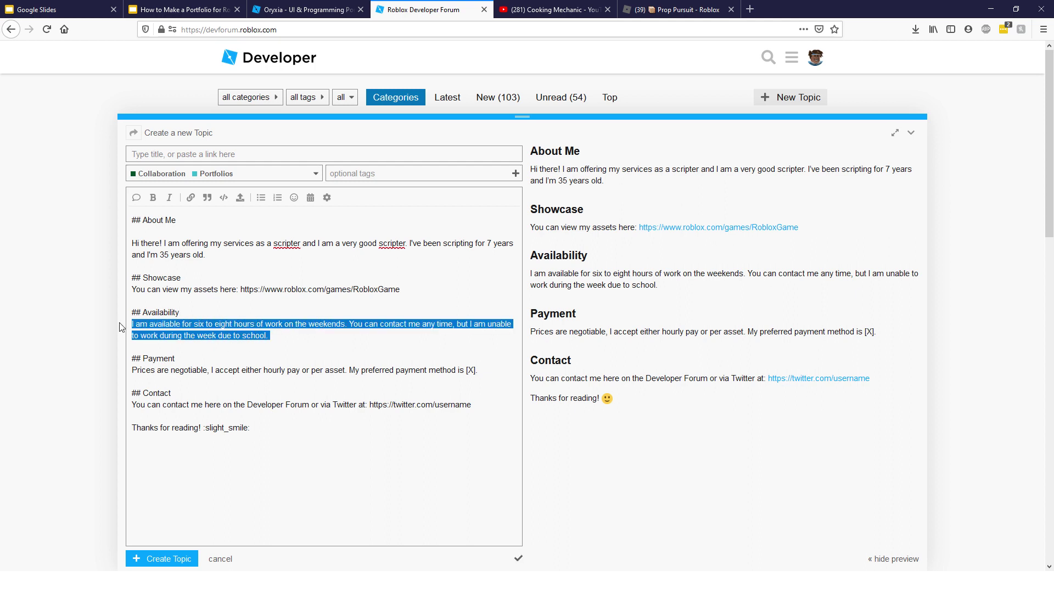
{"action": "type", "text": "I can work 24/7"}
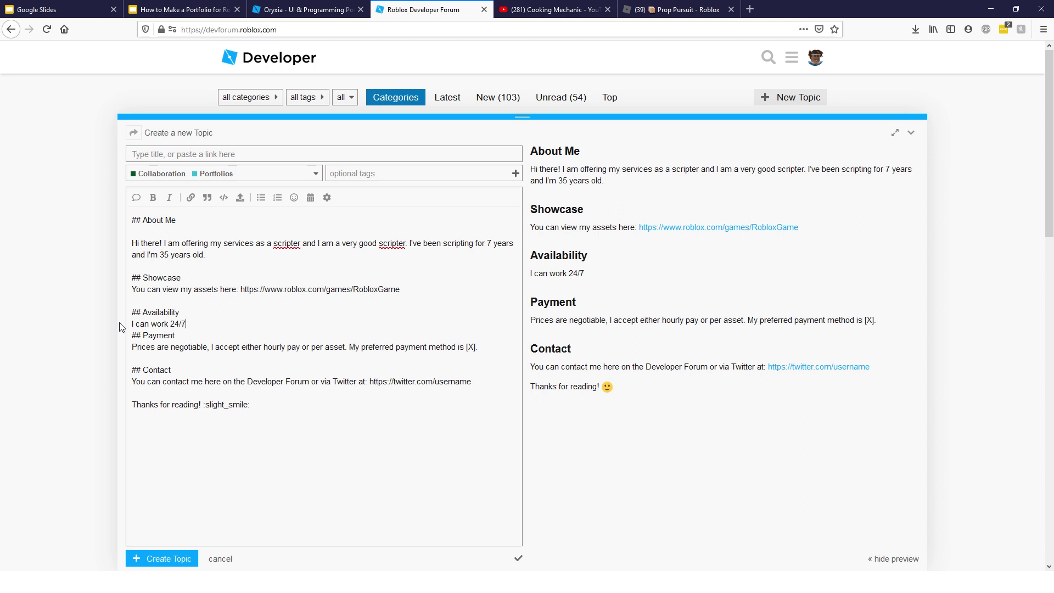
{"action": "type", "text": " because of quaran"}
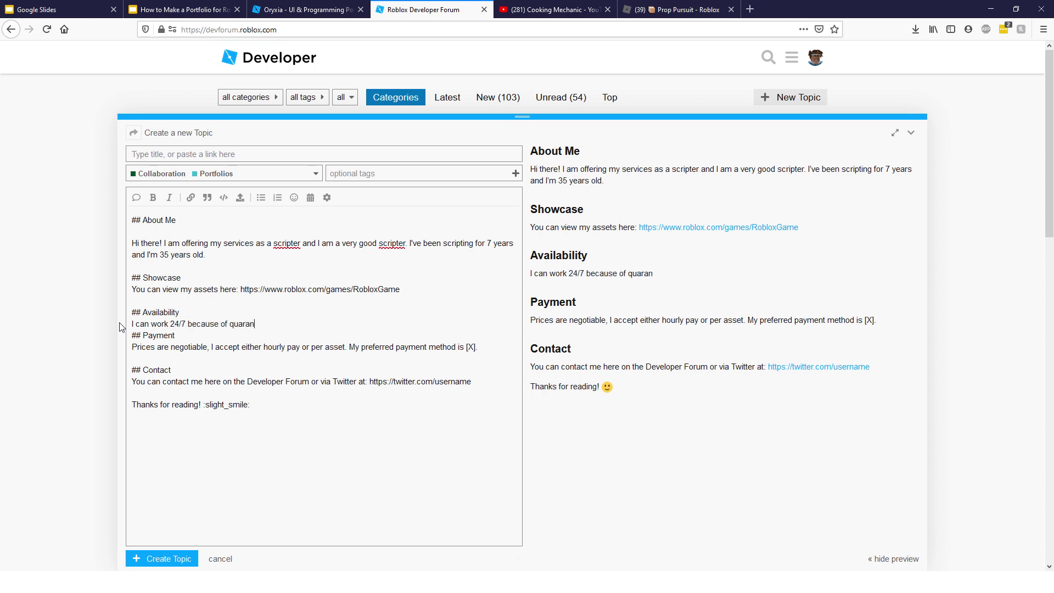
{"action": "type", "text": "tine hire me !!!!"}
{"action": "key", "text": "Return"}
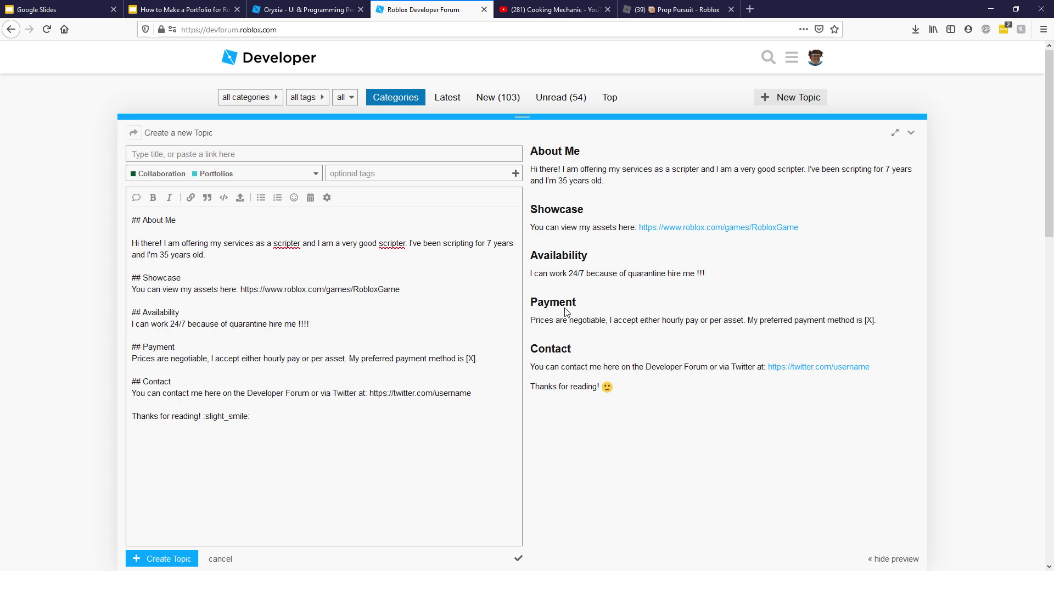
{"action": "left_click_drag", "start_coordinate": [579, 320], "coordinate": [632, 320]}
{"action": "left_click_drag", "start_coordinate": [532, 303], "coordinate": [697, 332]}
Change the Payment line's ending from 'is [X].' to 'is robux.'
{"action": "left_click", "coordinate": [699, 333]}
{"action": "key", "text": "BackSpace"}
{"action": "key", "text": "BackSpace"}
{"action": "key", "text": "BackSpace"}
{"action": "key", "text": "BackSpace"}
{"action": "key", "text": "BackSpace"}
{"action": "key", "text": "BackSpace"}
{"action": "key", "text": "BackSpace"}
{"action": "type", "text": "is robux."}
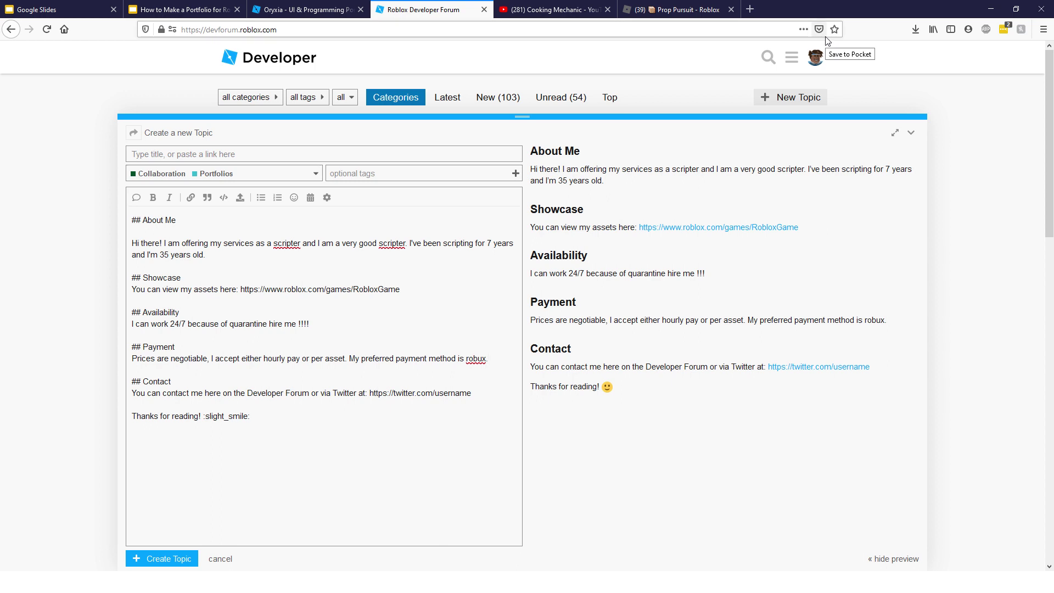
Replace 'username' in the Contact section's Twitter link with the author's own handle
{"action": "left_click", "coordinate": [332, 405]}
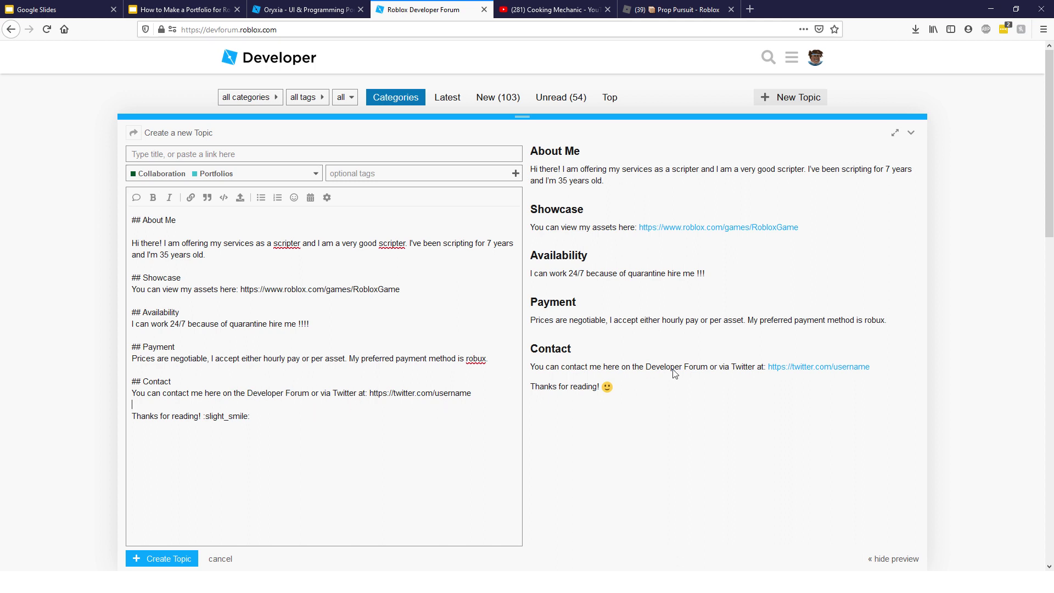
{"action": "left_click_drag", "start_coordinate": [583, 360], "coordinate": [652, 363]}
{"action": "left_click", "coordinate": [413, 364]}
{"action": "left_click_drag", "start_coordinate": [502, 390], "coordinate": [437, 396]}
{"action": "type", "text": "realtapwater"}
Add a Discord line with the author's tag, adjust its digits, then delete it again
{"action": "key", "text": "Return"}
{"action": "type", "text": "discord:"}
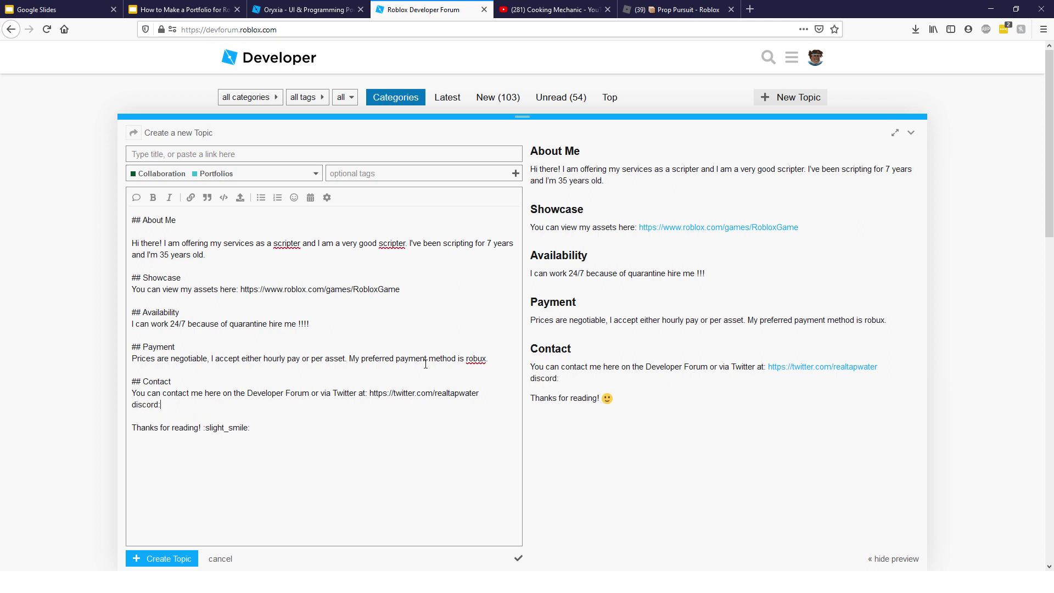
{"action": "type", "text": " TapWater#9367"}
{"action": "key", "text": "BackSpace"}
{"action": "key", "text": "BackSpace"}
{"action": "type", "text": "57"}
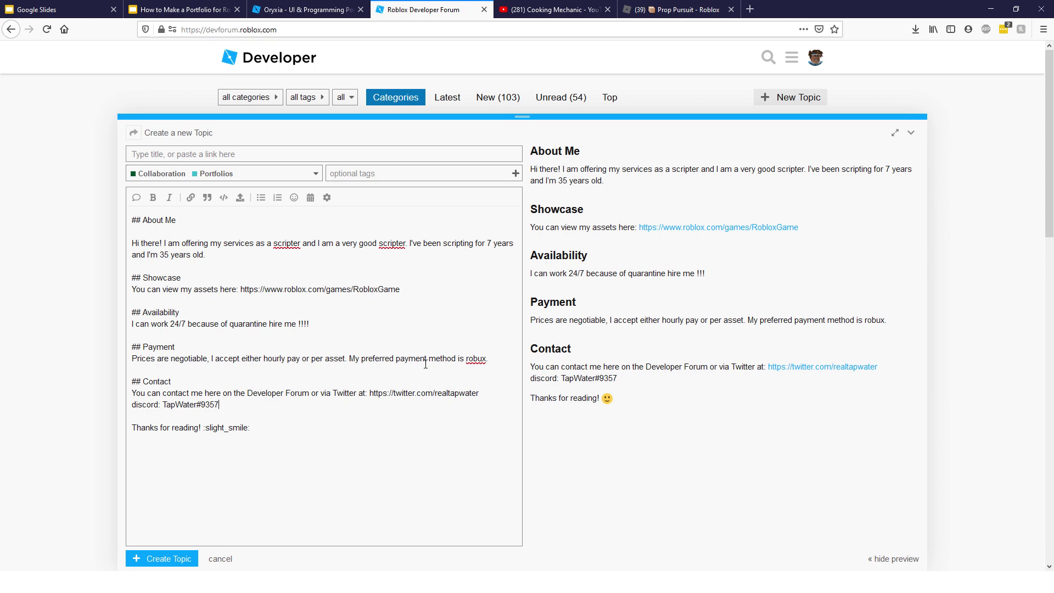
{"action": "key", "text": "BackSpace"}
{"action": "type", "text": "6"}
{"action": "key", "text": "BackSpace"}
{"action": "key", "text": "BackSpace"}
{"action": "key", "text": "BackSpace"}
{"action": "key", "text": "BackSpace"}
{"action": "key", "text": "BackSpace"}
{"action": "key", "text": "BackSpace"}
{"action": "key", "text": "BackSpace"}
{"action": "key", "text": "BackSpace"}
{"action": "key", "text": "BackSpace"}
{"action": "key", "text": "BackSpace"}
{"action": "key", "text": "BackSpace"}
{"action": "key", "text": "BackSpace"}
{"action": "key", "text": "BackSpace"}
{"action": "key", "text": "BackSpace"}
{"action": "key", "text": "BackSpace"}
{"action": "key", "text": "BackSpace"}
{"action": "key", "text": "BackSpace"}
{"action": "key", "text": "BackSpace"}
{"action": "key", "text": "BackSpace"}
{"action": "key", "text": "BackSpace"}
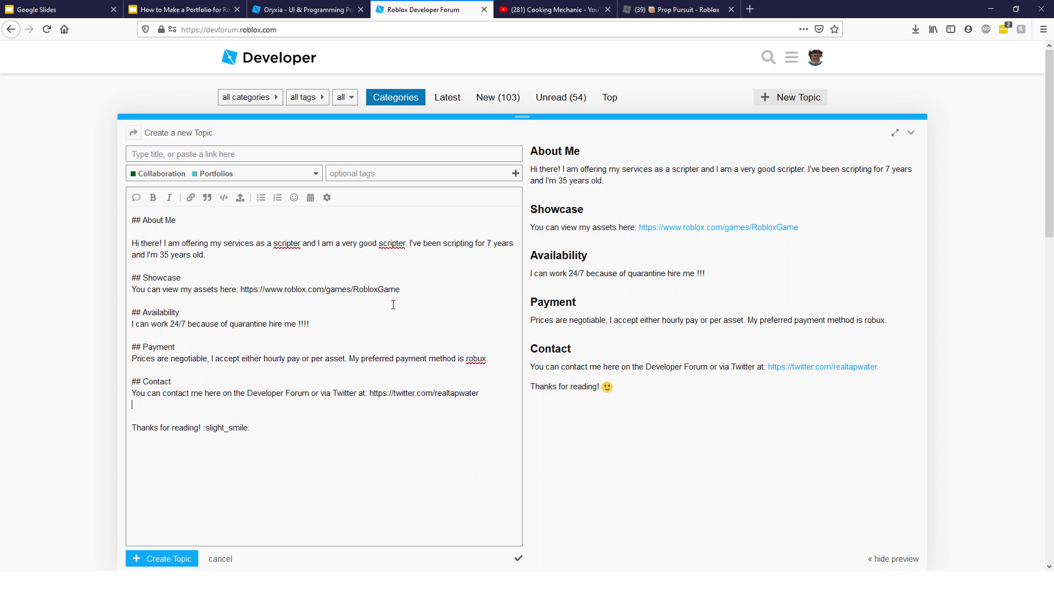
Title the topic with the author's handle followed by '- Programming Portfolio', fixing typos along the way
{"action": "left_click", "coordinate": [259, 159]}
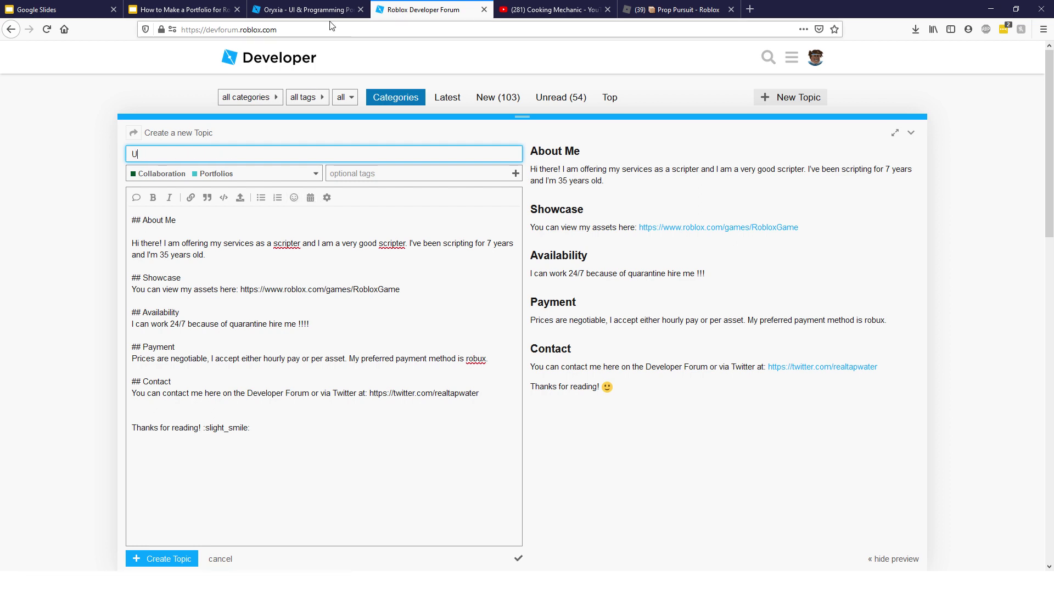
{"action": "type", "text": "seCode_TAP"}
{"action": "key", "text": "BackSpace"}
{"action": "key", "text": "BackSpace"}
{"action": "type", "text": "a"}
{"action": "key", "text": "BackSpace"}
{"action": "key", "text": "BackSpace"}
{"action": "type", "text": "- PROG"}
{"action": "key", "text": "BackSpace"}
{"action": "key", "text": "BackSpace"}
{"action": "key", "text": "BackSpace"}
{"action": "type", "text": "rogramming Por"}
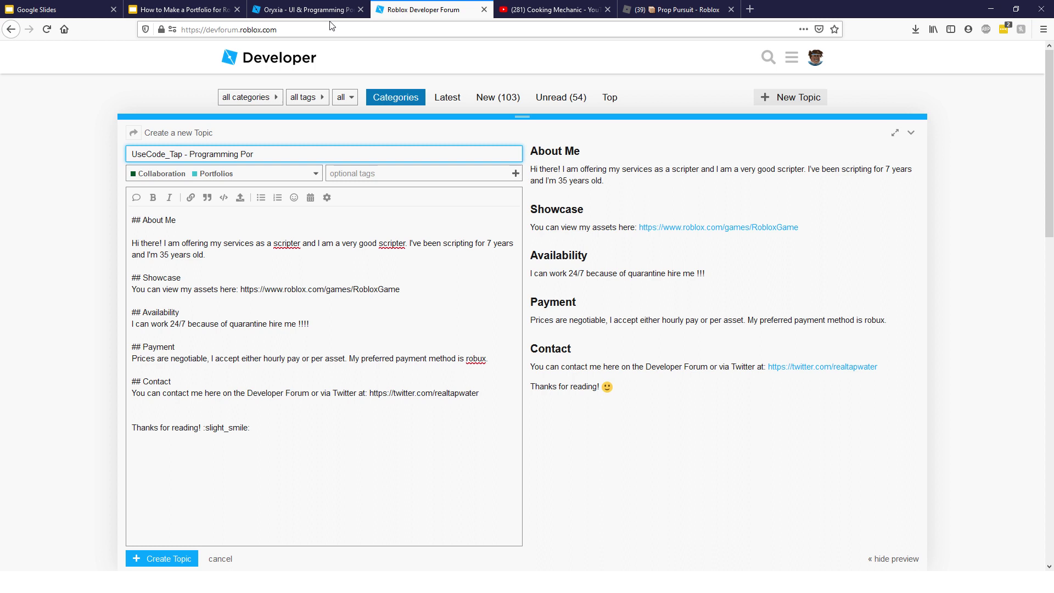
{"action": "type", "text": "tfolio"}
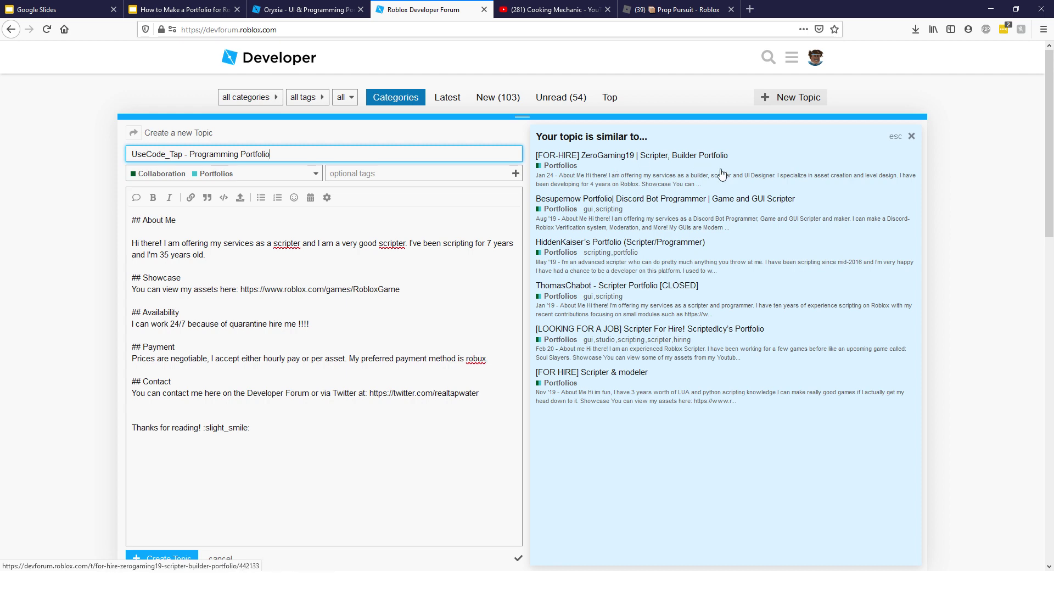
Open the first similar portfolio topic and minimise the draft to read it
{"action": "left_click", "coordinate": [680, 164]}
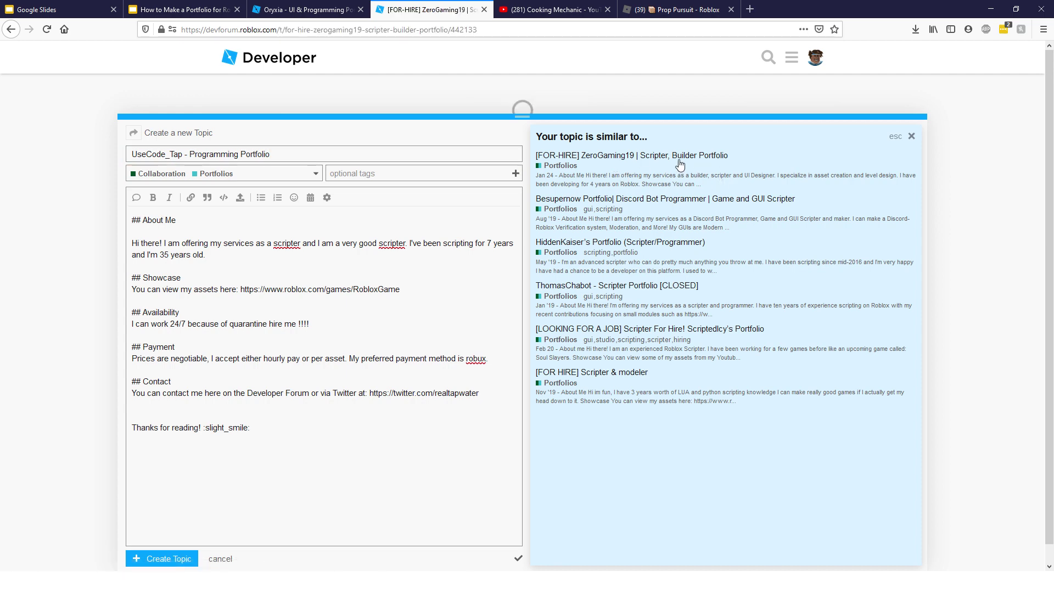
{"action": "left_click", "coordinate": [913, 137]}
{"action": "left_click", "coordinate": [916, 135]}
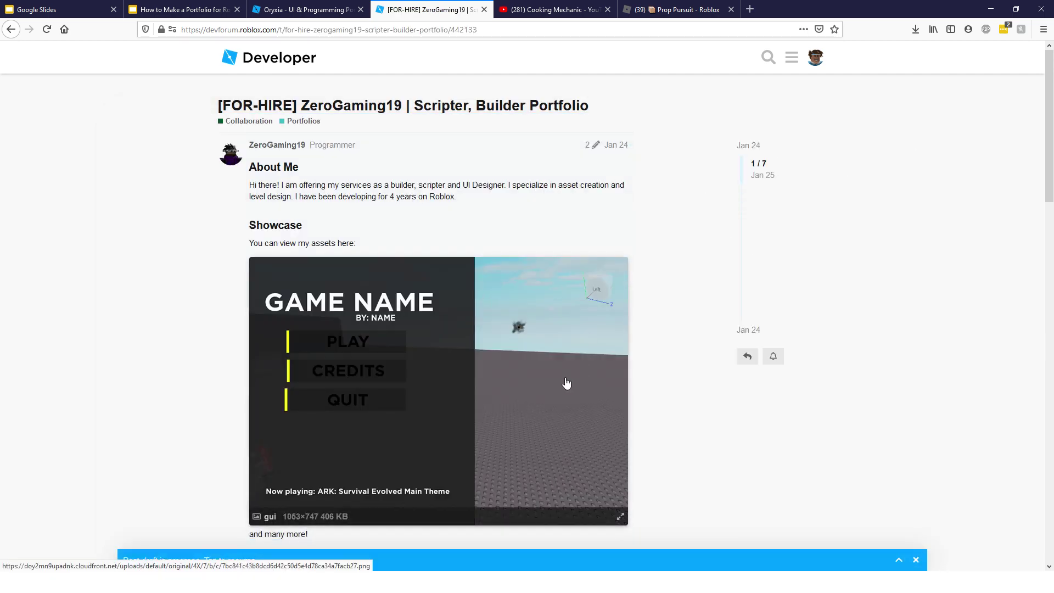
{"action": "double_click", "coordinate": [365, 196]}
{"action": "scroll", "coordinate": [372, 203], "scroll_direction": "down", "scroll_amount": 4}
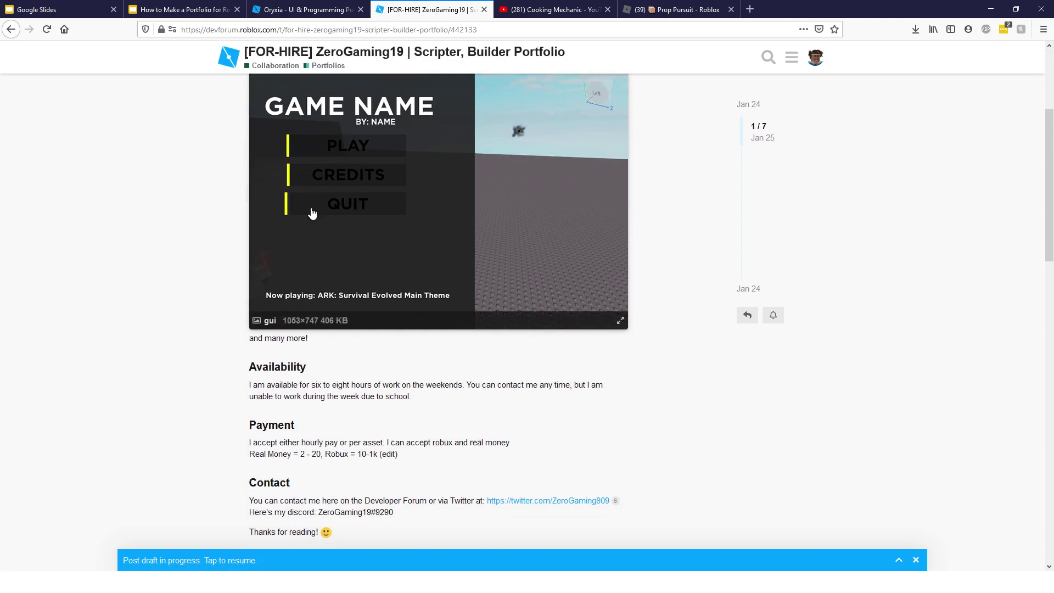
{"action": "scroll", "coordinate": [312, 213], "scroll_direction": "down", "scroll_amount": 3}
{"action": "scroll", "coordinate": [395, 244], "scroll_direction": "up", "scroll_amount": 7}
{"action": "scroll", "coordinate": [329, 190], "scroll_direction": "down", "scroll_amount": 5}
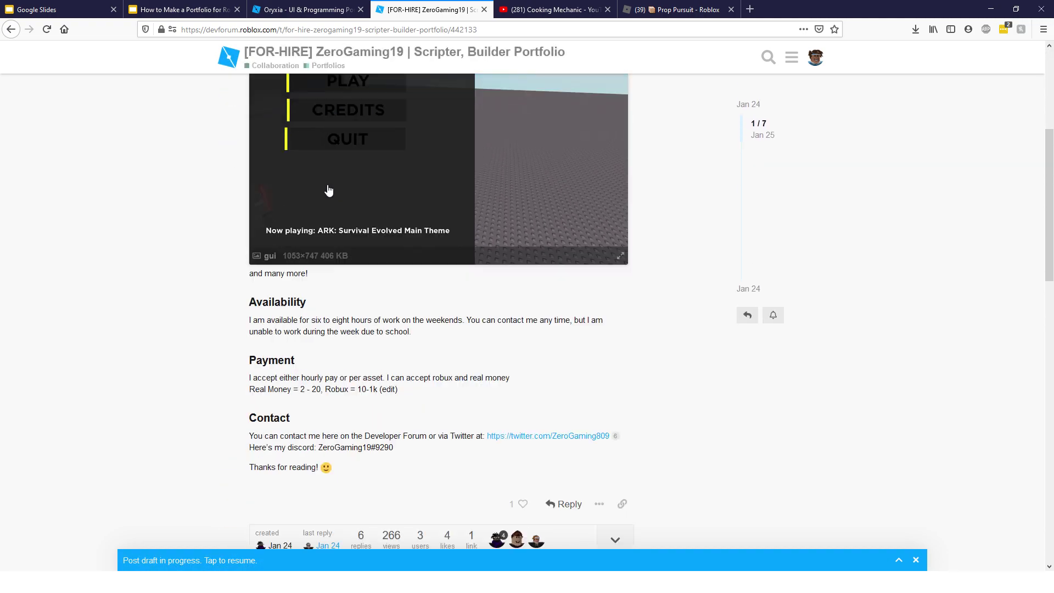
{"action": "scroll", "coordinate": [341, 187], "scroll_direction": "down", "scroll_amount": 4}
{"action": "scroll", "coordinate": [468, 196], "scroll_direction": "up", "scroll_amount": 5}
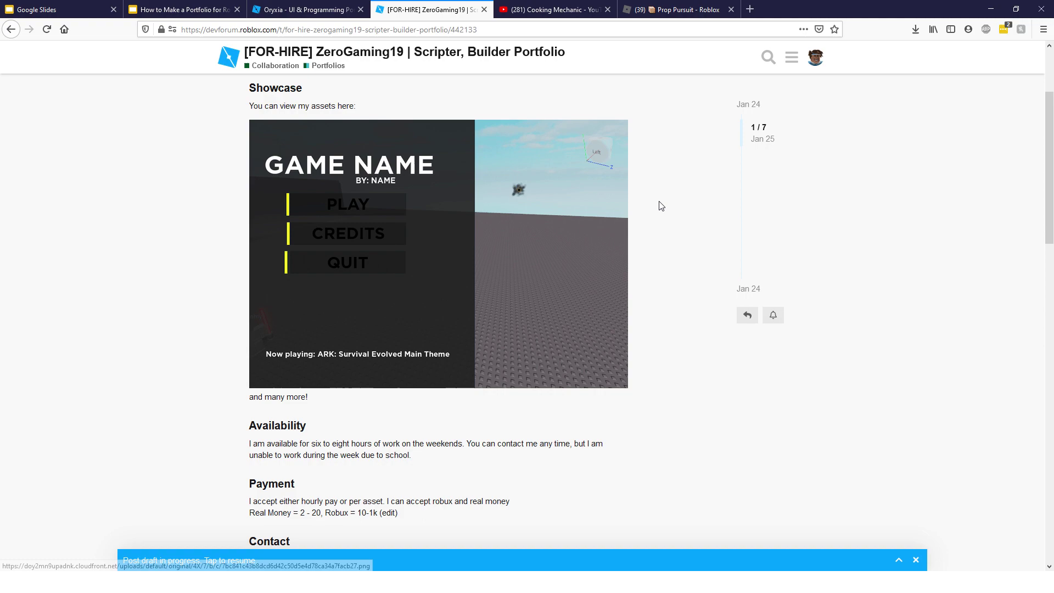
{"action": "scroll", "coordinate": [637, 198], "scroll_direction": "up", "scroll_amount": 1}
{"action": "scroll", "coordinate": [665, 201], "scroll_direction": "down", "scroll_amount": 2}
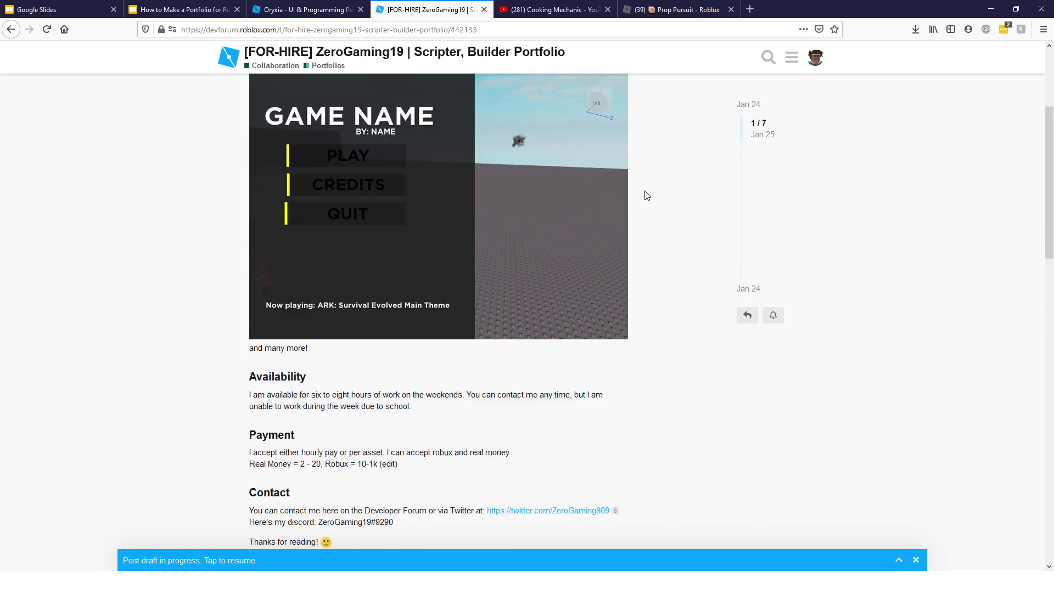
{"action": "scroll", "coordinate": [637, 186], "scroll_direction": "down", "scroll_amount": 10}
{"action": "scroll", "coordinate": [627, 174], "scroll_direction": "up", "scroll_amount": 6}
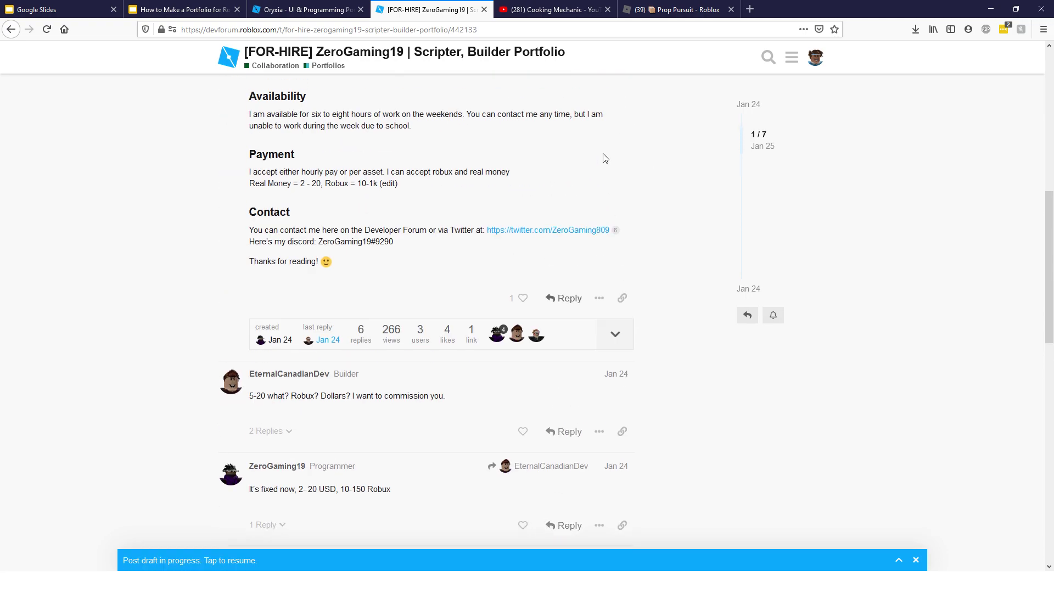
{"action": "scroll", "coordinate": [604, 158], "scroll_direction": "up", "scroll_amount": 4}
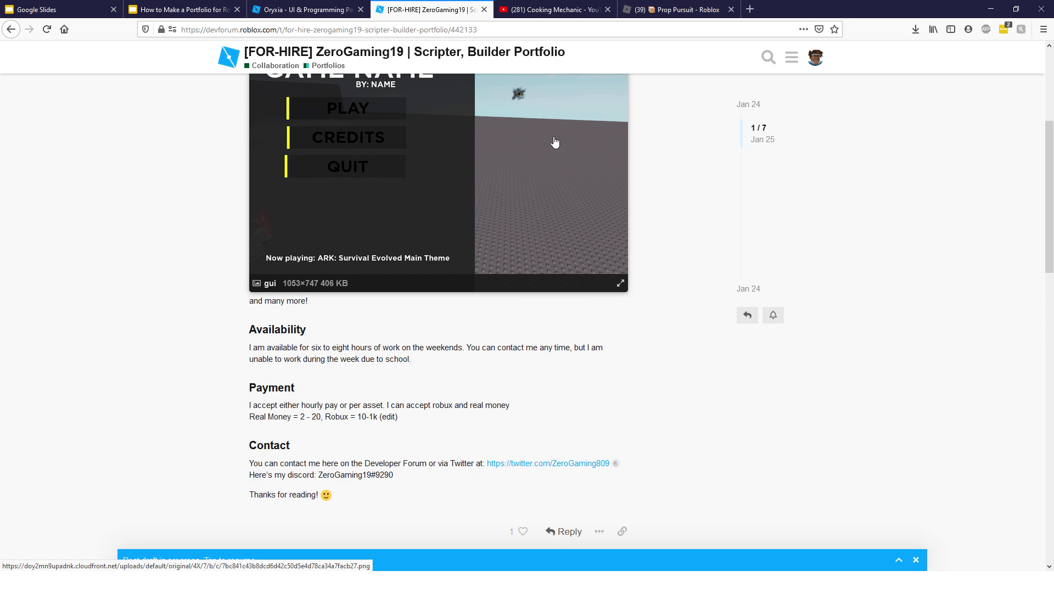
{"action": "scroll", "coordinate": [552, 142], "scroll_direction": "up", "scroll_amount": 4}
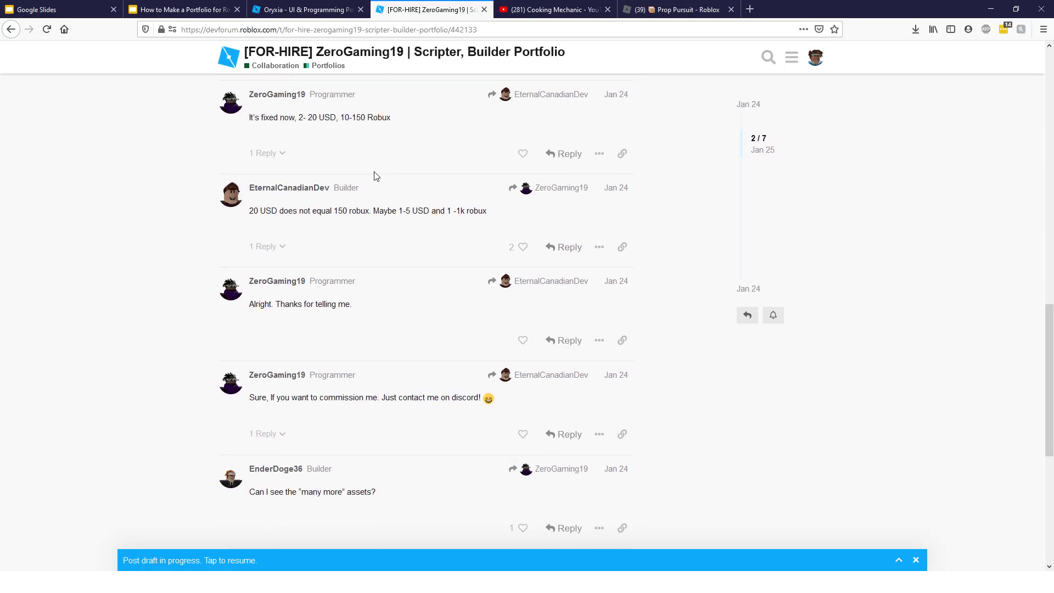
{"action": "scroll", "coordinate": [433, 239], "scroll_direction": "up", "scroll_amount": 5}
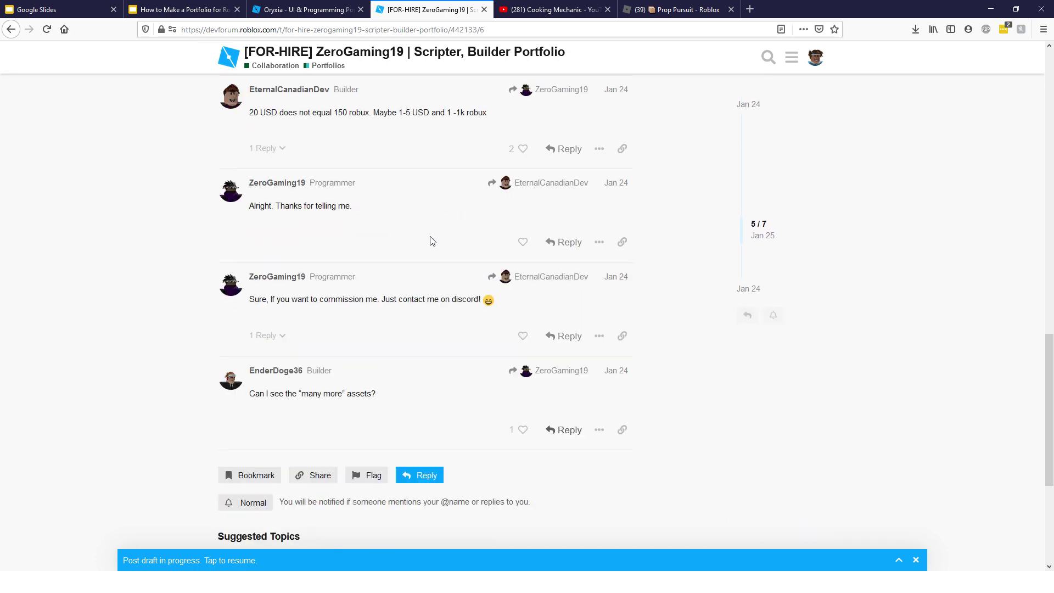
{"action": "scroll", "coordinate": [420, 239], "scroll_direction": "up", "scroll_amount": 3}
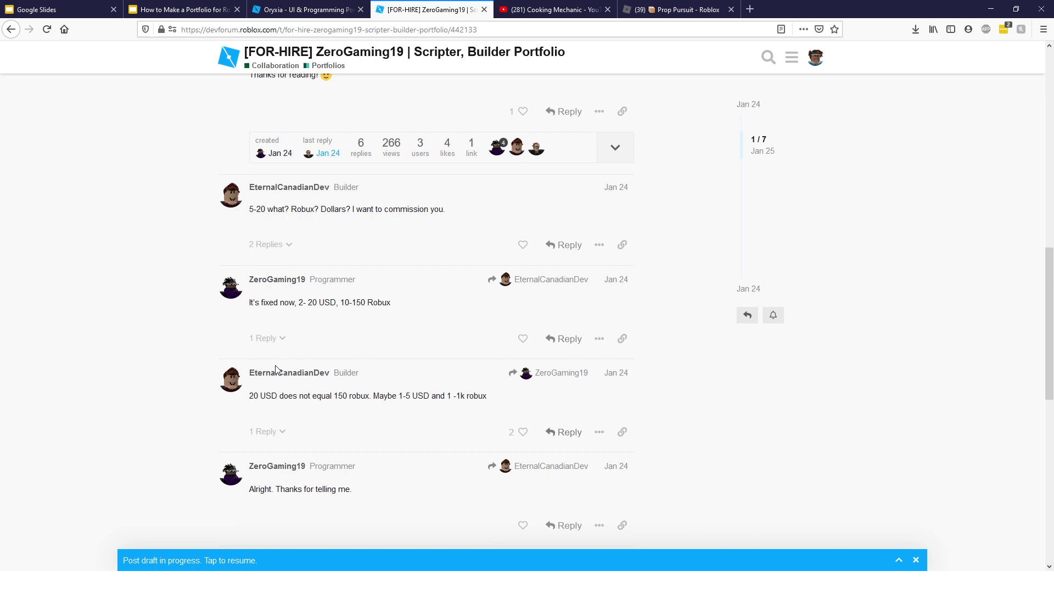
{"action": "scroll", "coordinate": [313, 354], "scroll_direction": "up", "scroll_amount": 4}
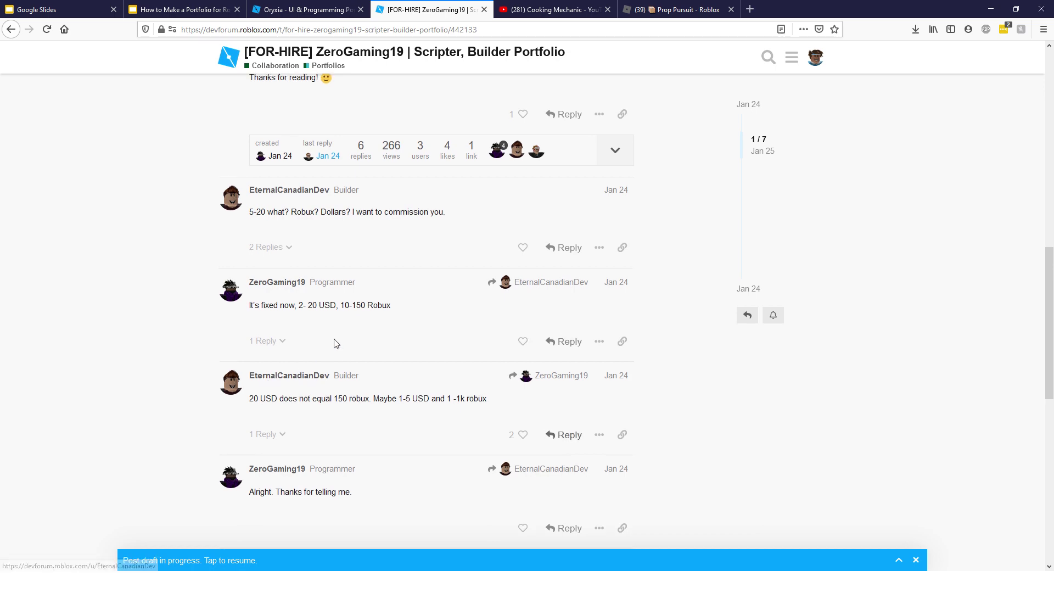
{"action": "scroll", "coordinate": [307, 349], "scroll_direction": "down", "scroll_amount": 1}
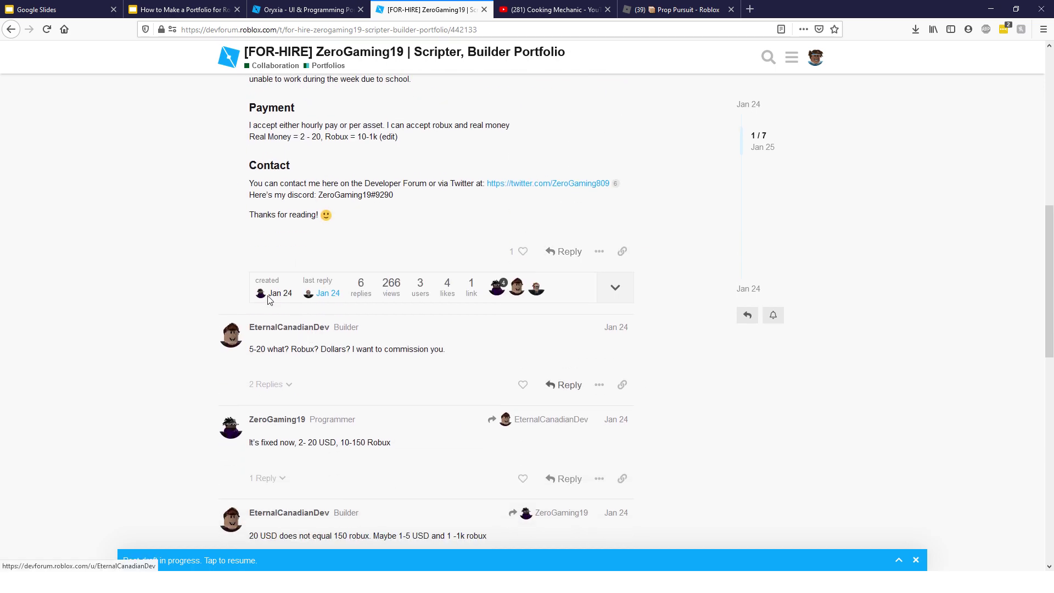
{"action": "scroll", "coordinate": [313, 331], "scroll_direction": "up", "scroll_amount": 2}
{"action": "left_click", "coordinate": [7, 31]}
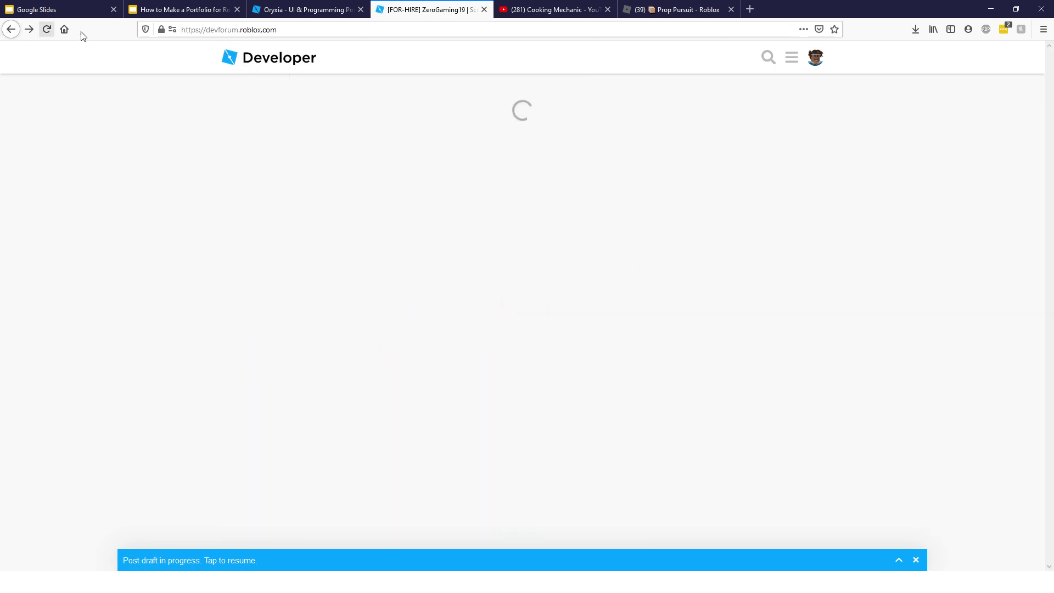
Search the forum for 'Portfolio', open the top scripter portfolio result, and scroll through its replies
{"action": "left_click", "coordinate": [770, 62]}
{"action": "type", "text": "Por"}
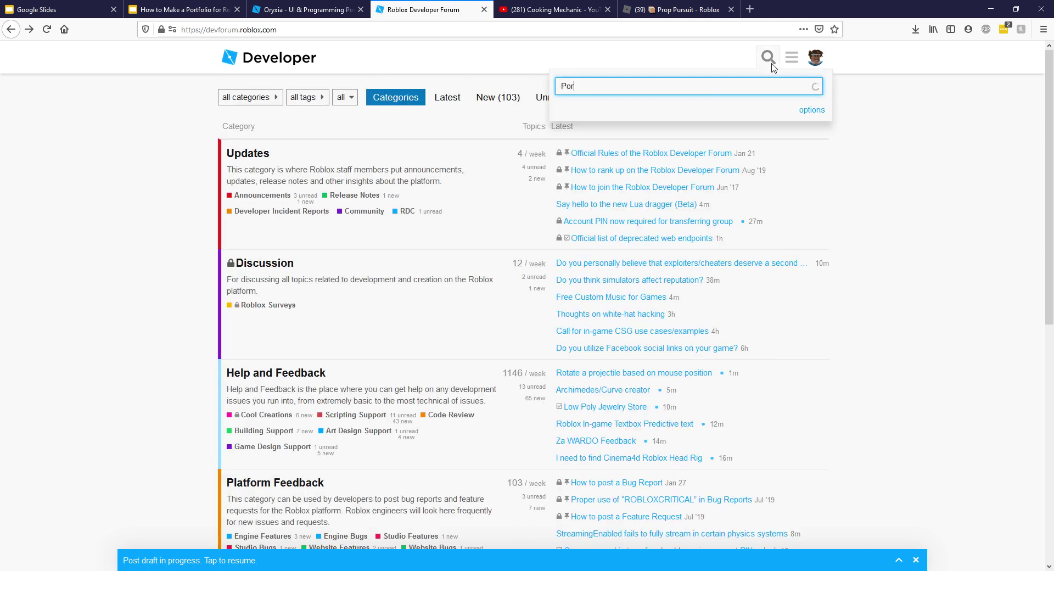
{"action": "type", "text": "tfolio"}
{"action": "key", "text": "Return"}
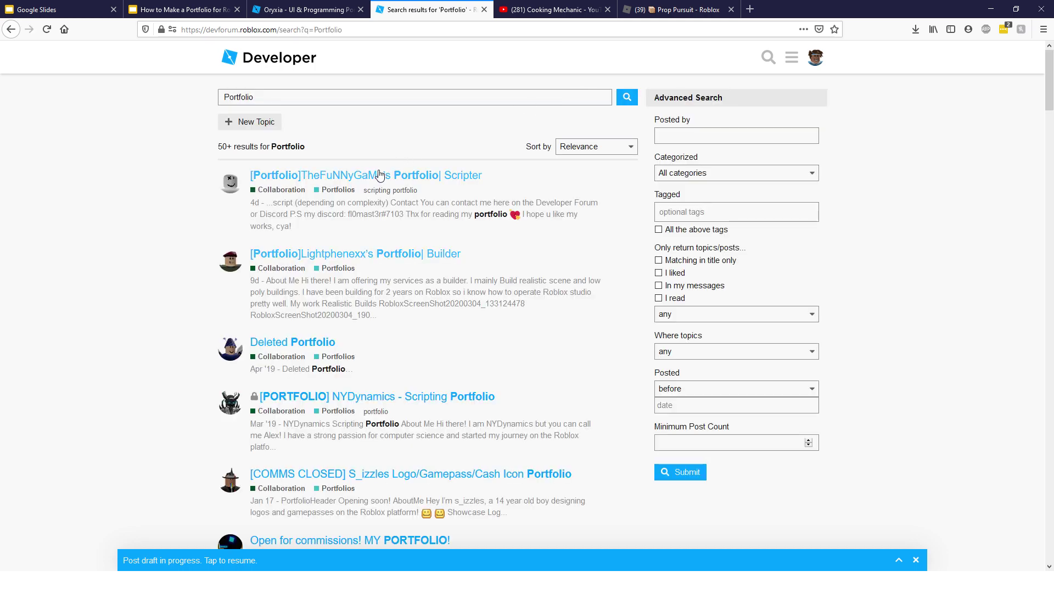
{"action": "left_click", "coordinate": [380, 174]}
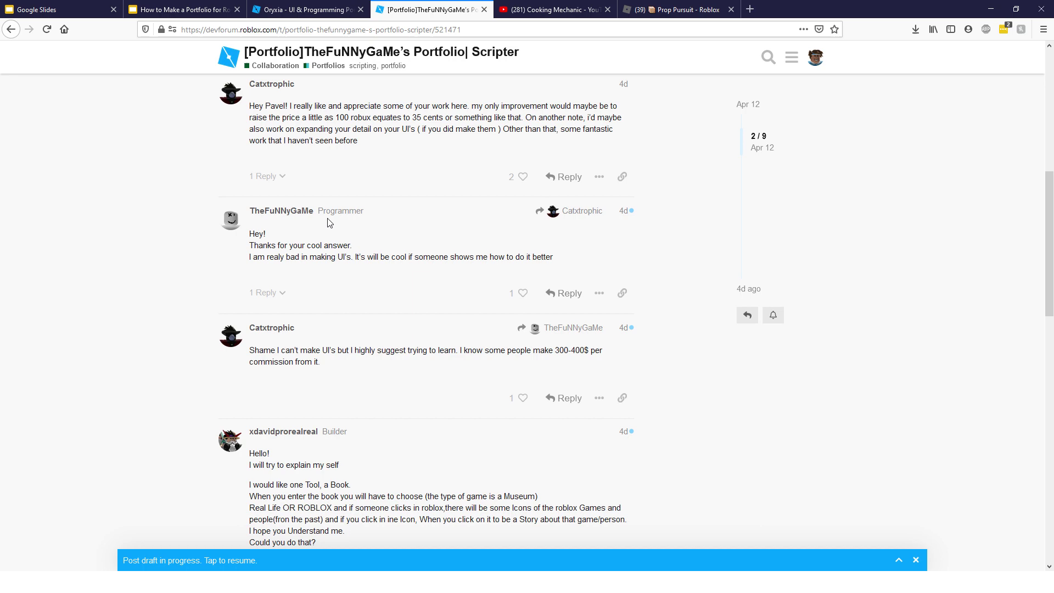
{"action": "scroll", "coordinate": [377, 154], "scroll_direction": "down", "scroll_amount": 5}
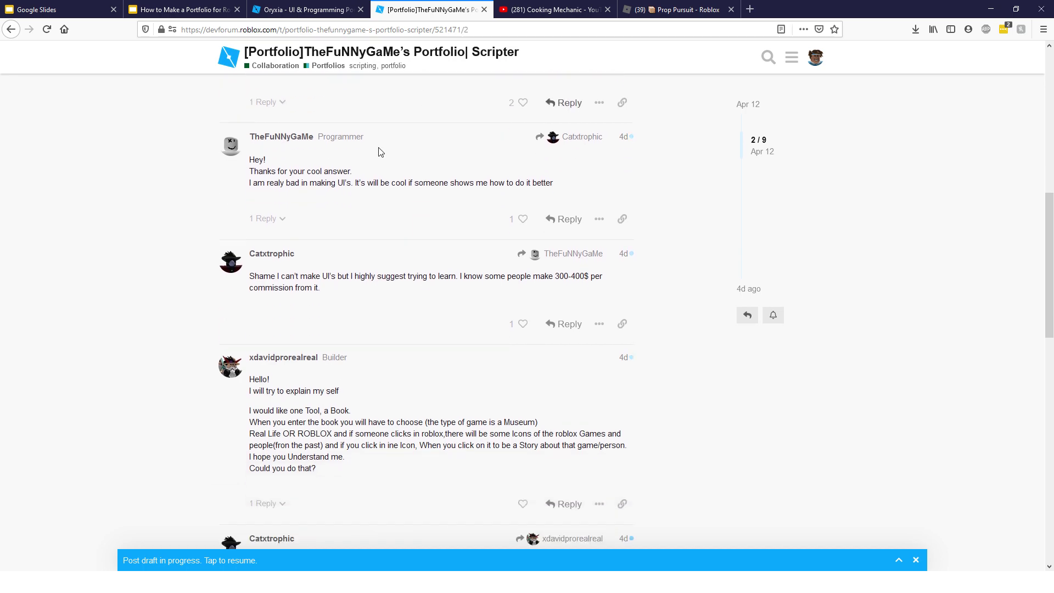
{"action": "scroll", "coordinate": [304, 208], "scroll_direction": "down", "scroll_amount": 5}
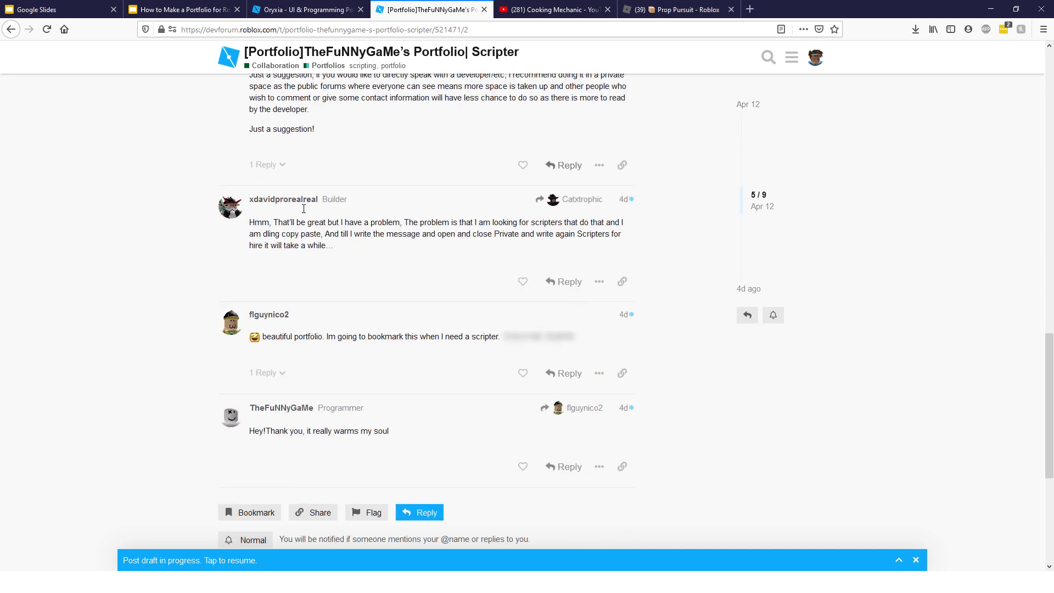
Reveal a spoiler, check the commenter's profile, and start then collapse a 'Hey im a scripter' reply
{"action": "left_click", "coordinate": [541, 297]}
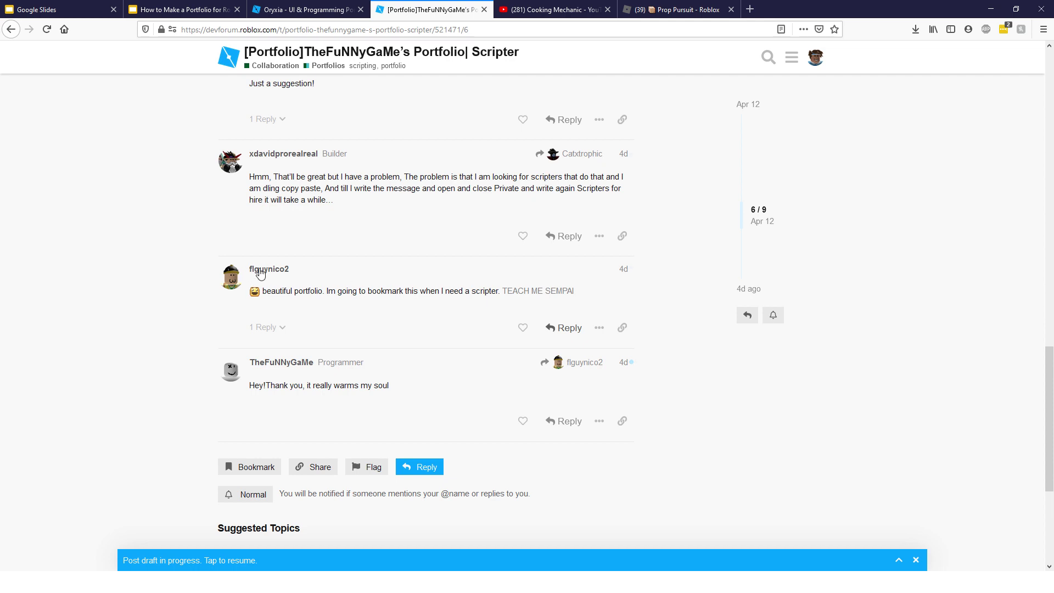
{"action": "left_click", "coordinate": [264, 270]}
{"action": "left_click", "coordinate": [566, 328]}
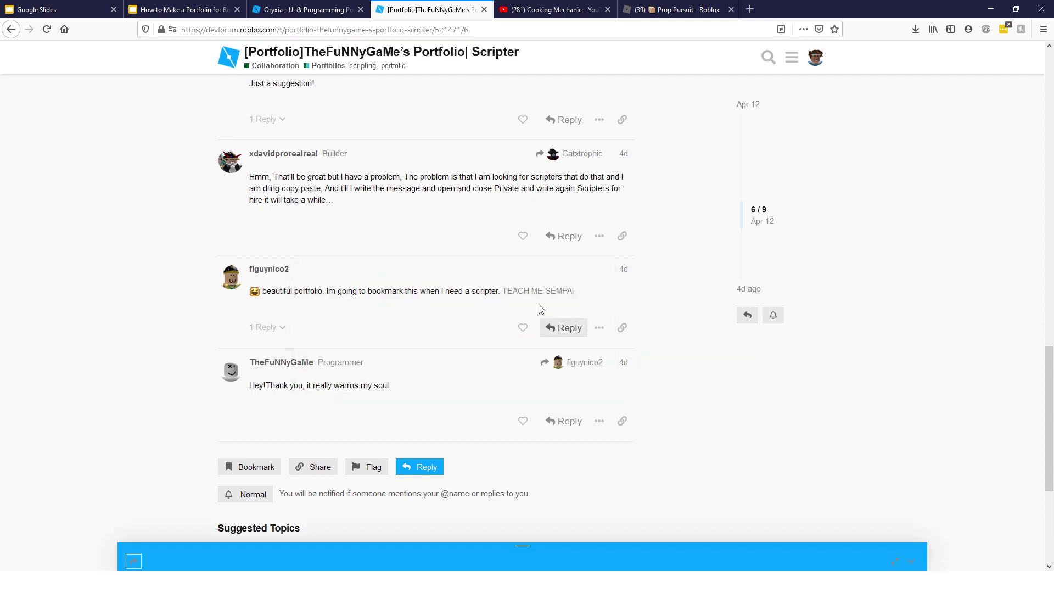
{"action": "type", "text": "Hey im a scripter"}
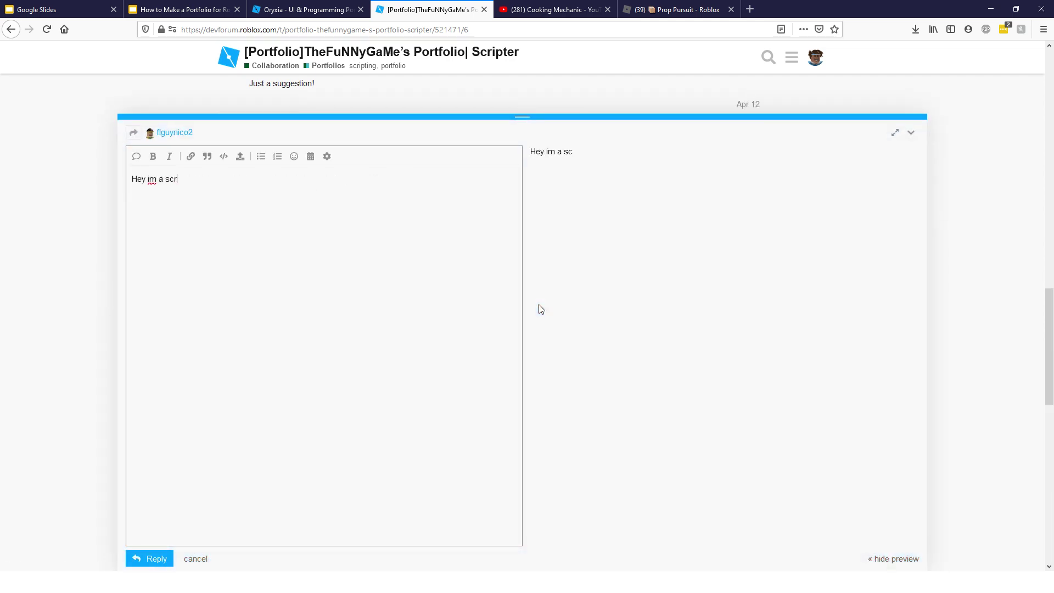
{"action": "left_click", "coordinate": [912, 133]}
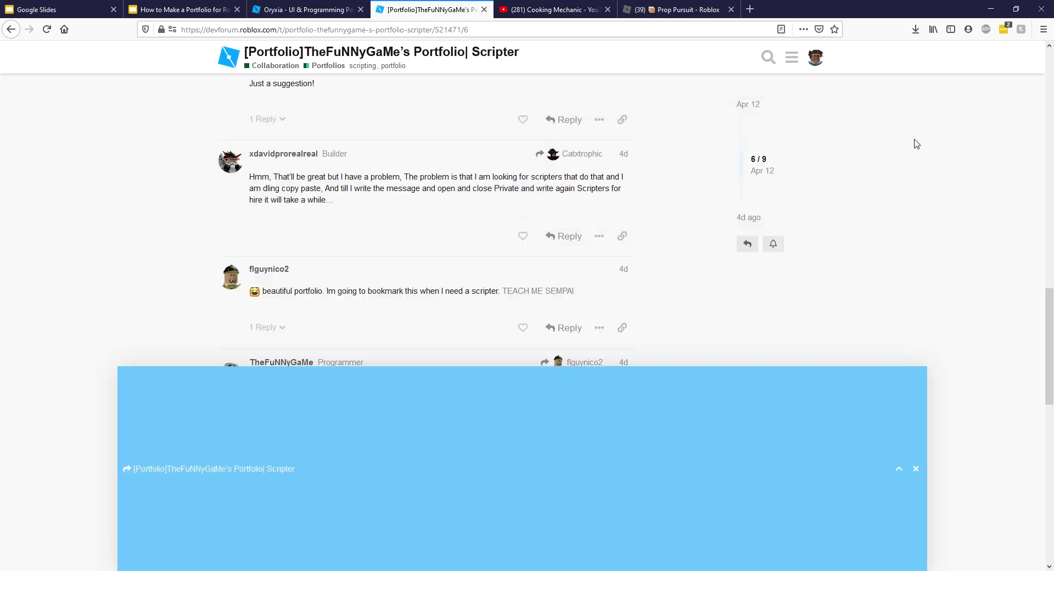
{"action": "left_click", "coordinate": [269, 267]}
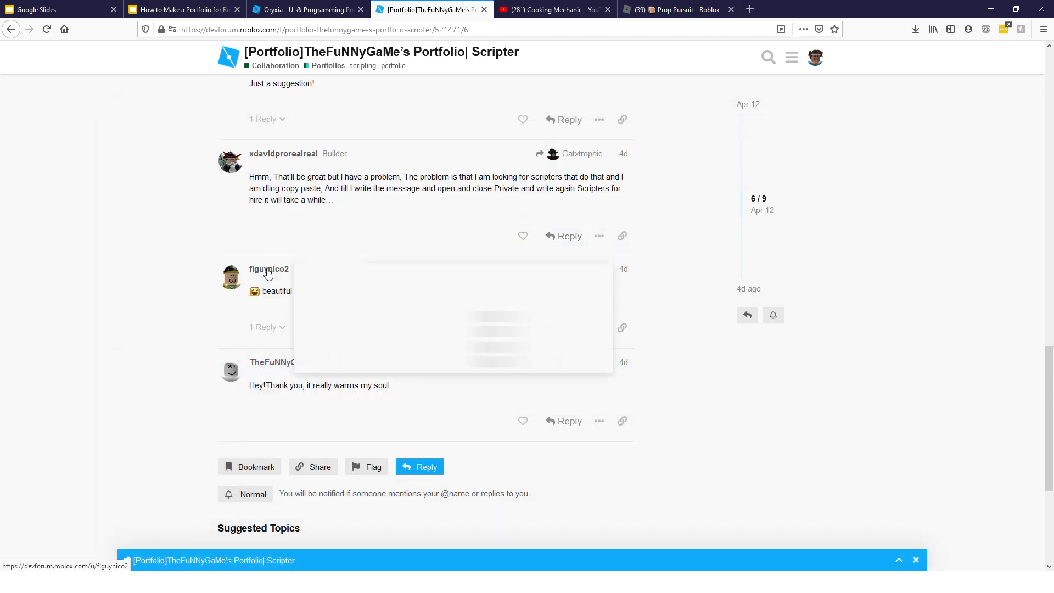
{"action": "left_click", "coordinate": [302, 246]}
{"action": "scroll", "coordinate": [526, 269], "scroll_direction": "up", "scroll_amount": 15}
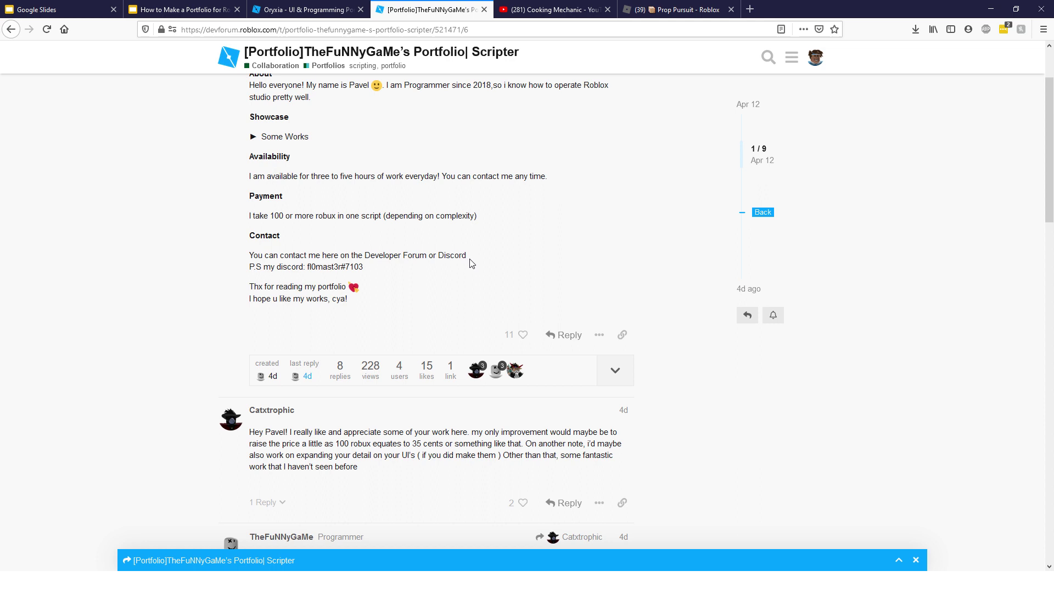
Reply to the thread with 'WOw great protfilol! owecan be scripte rbuddids' in a full-screen editor
{"action": "left_click", "coordinate": [573, 295]}
{"action": "type", "text": "WOw"}
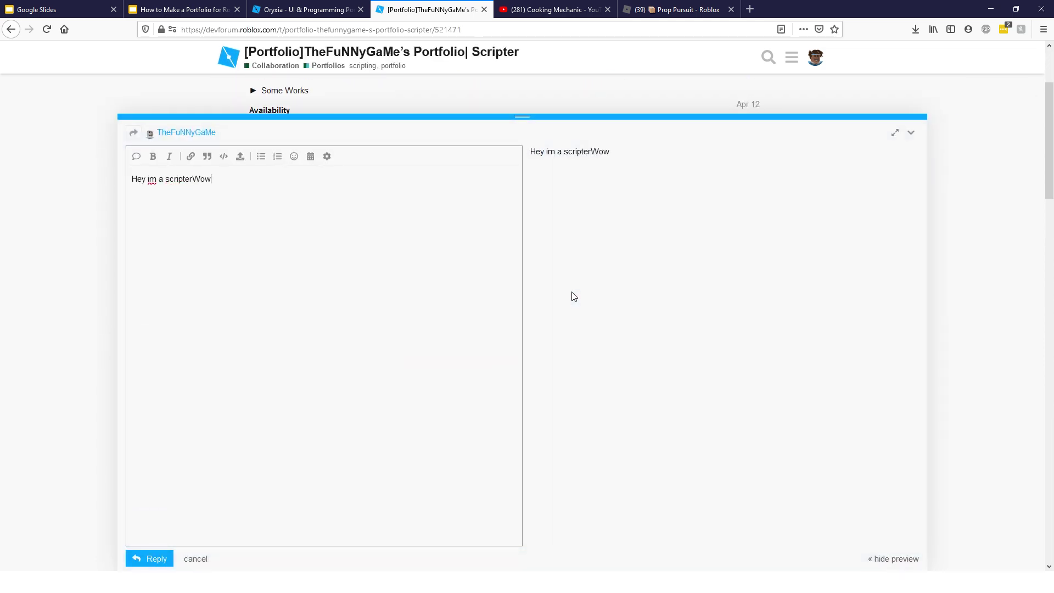
{"action": "key", "text": "ctrl+a"}
{"action": "type", "text": "WOw great "}
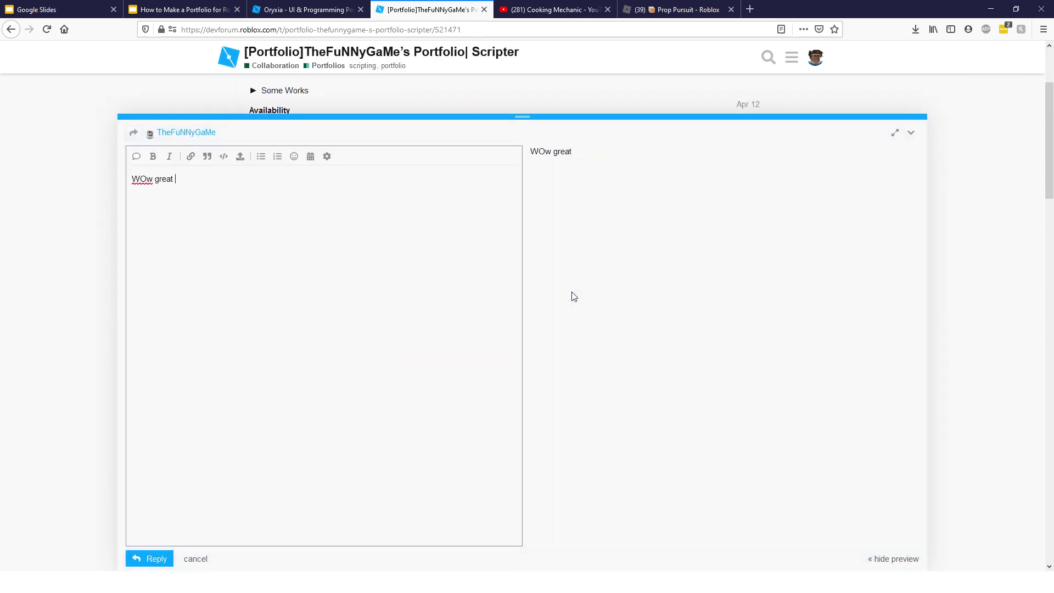
{"action": "type", "text": "protfilol! owecan be scripte"}
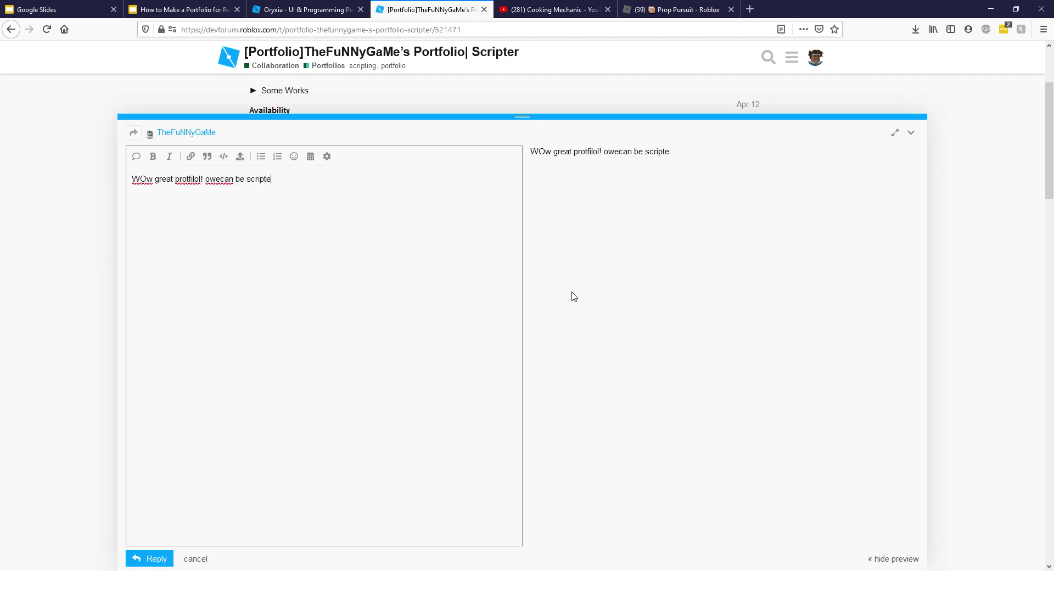
{"action": "type", "text": " rbuddids"}
{"action": "left_click", "coordinate": [895, 133]}
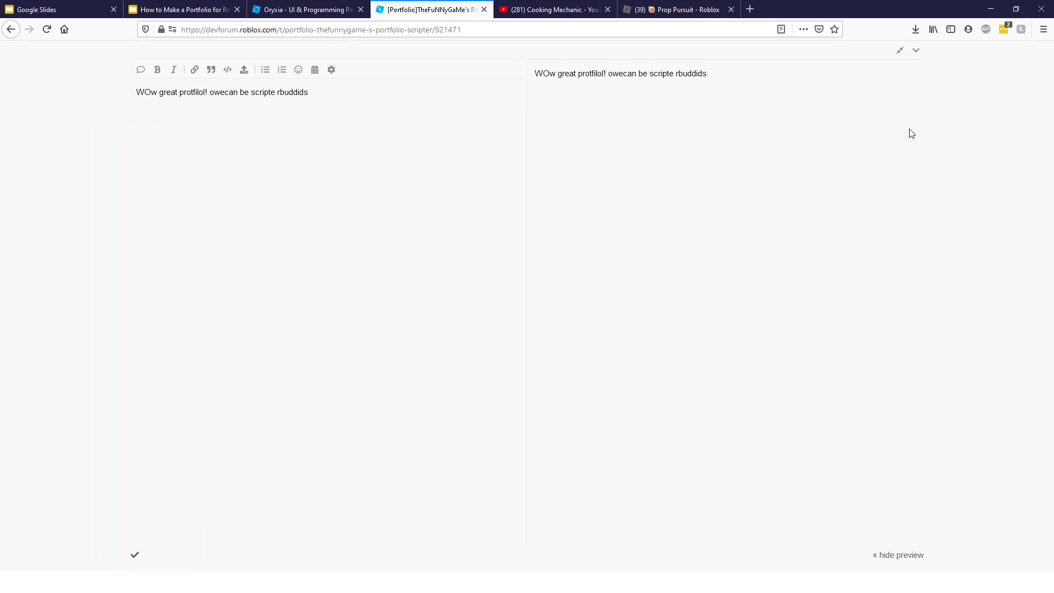
Exit full-screen, minimize the reply draft, and scroll back up to the opening post
{"action": "left_click", "coordinate": [900, 50]}
{"action": "left_click", "coordinate": [913, 130]}
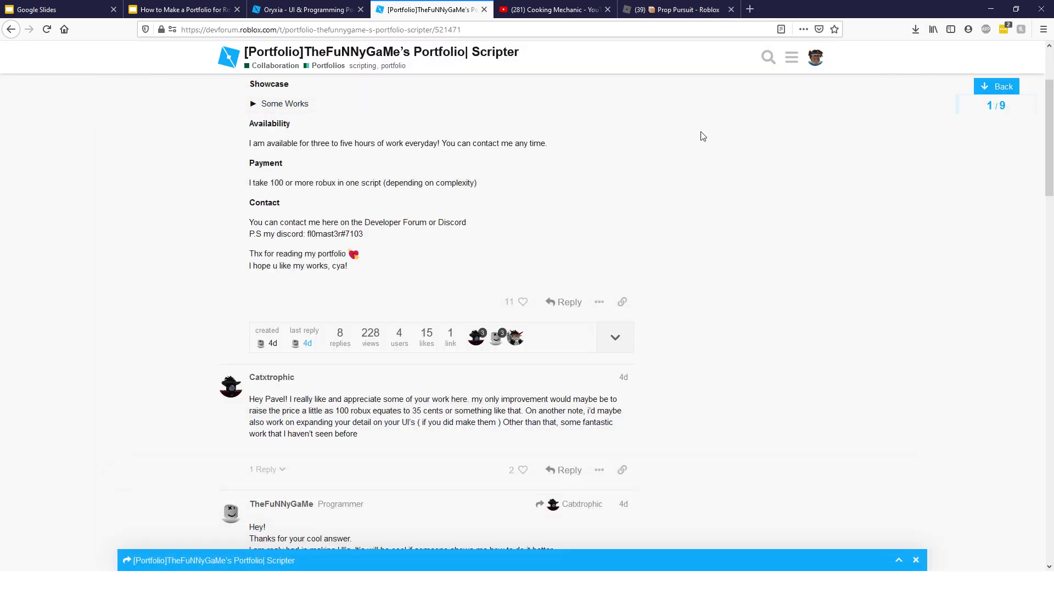
{"action": "scroll", "coordinate": [398, 242], "scroll_direction": "up", "scroll_amount": 3}
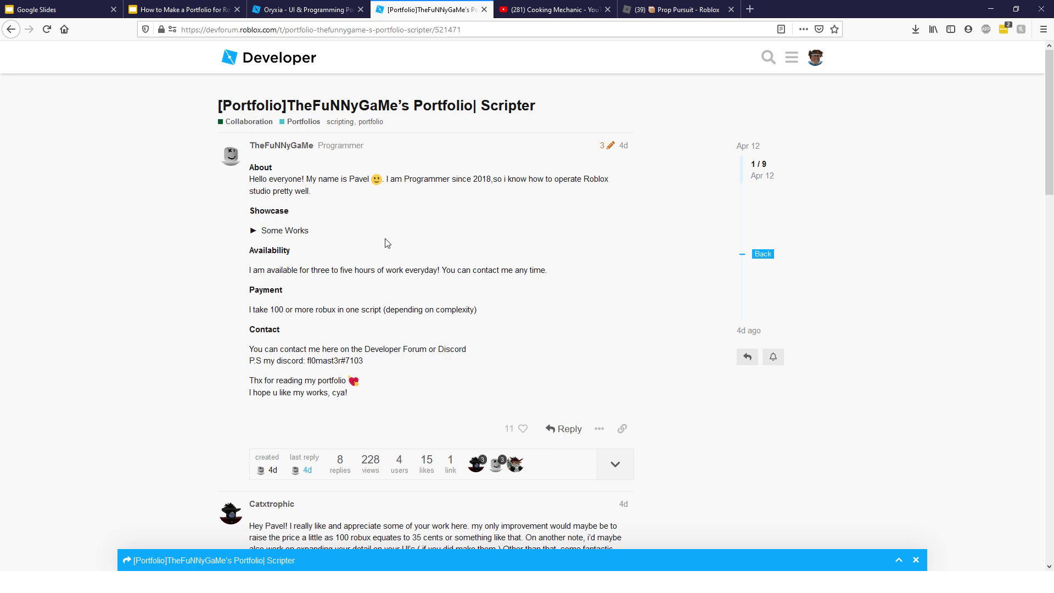